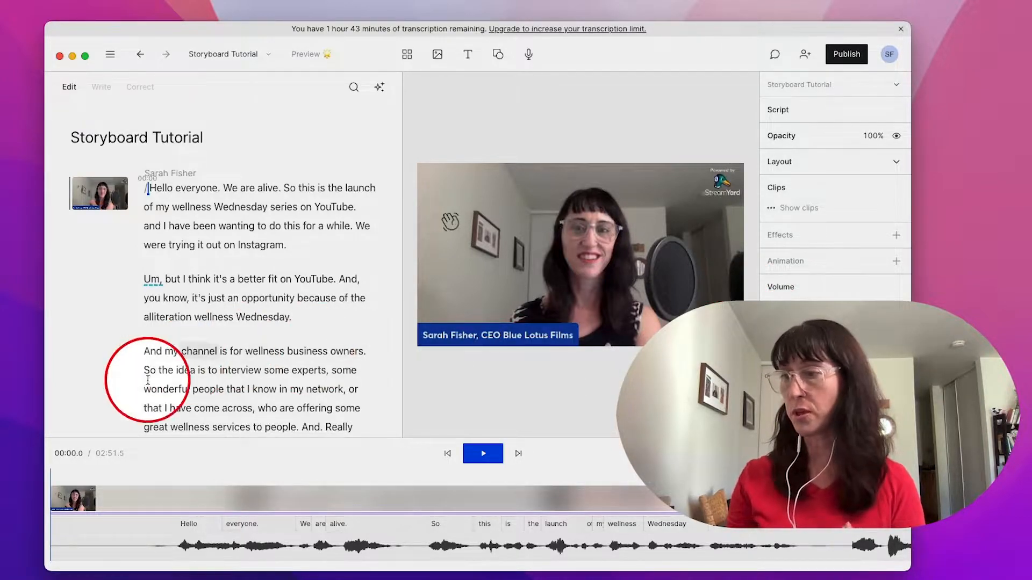
# Step: Try splitting the first scene before "everyone" at about 3.3 seconds, removing the extra scene break again
pyautogui.click(262, 500)
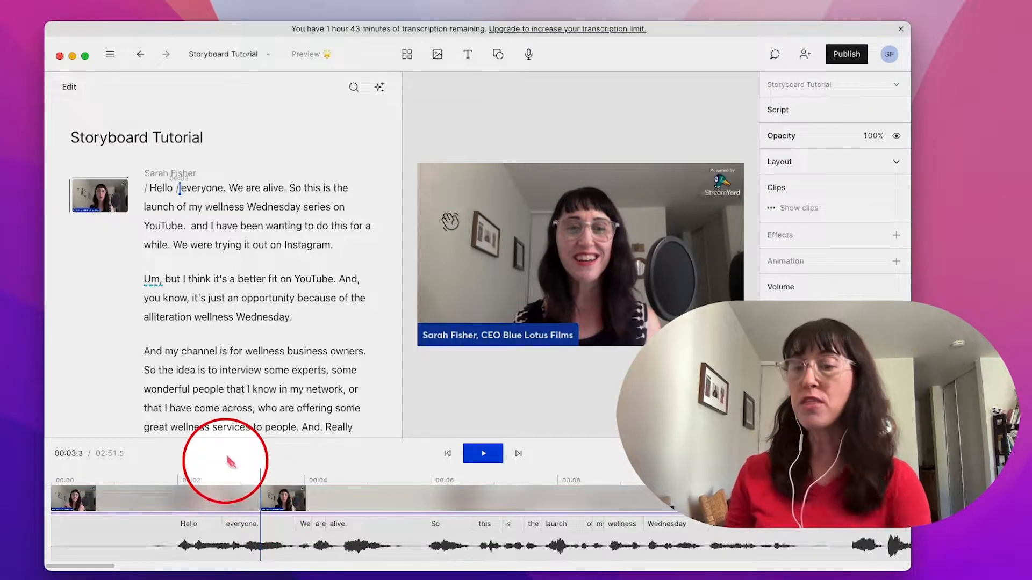
pyautogui.click(178, 189)
pyautogui.press('BackSpace')
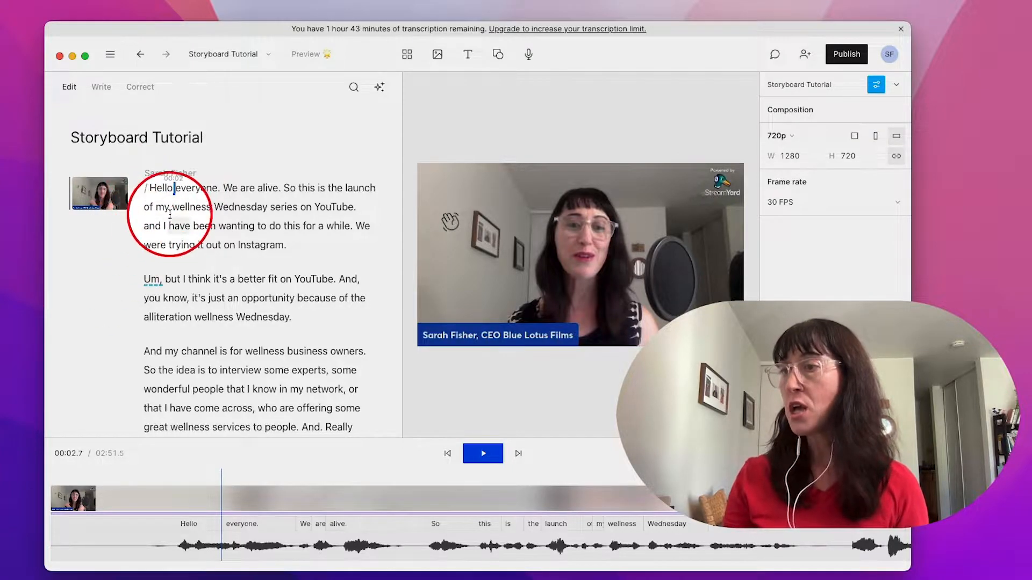
# Step: Add a scene break before the paragraph starting "Um, but I think it's a better fit on YouTube"
pyautogui.click(143, 279)
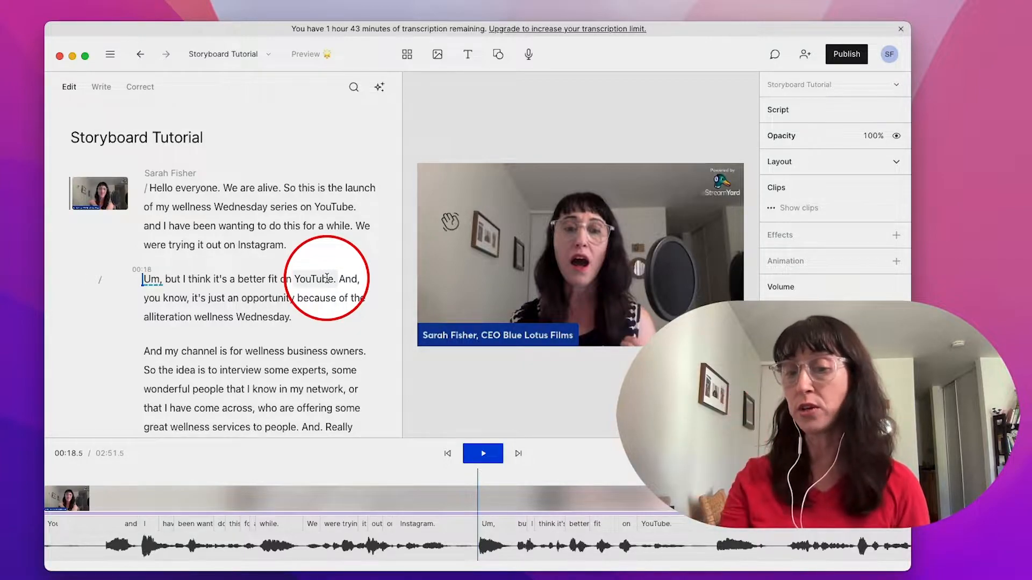
pyautogui.write('/')
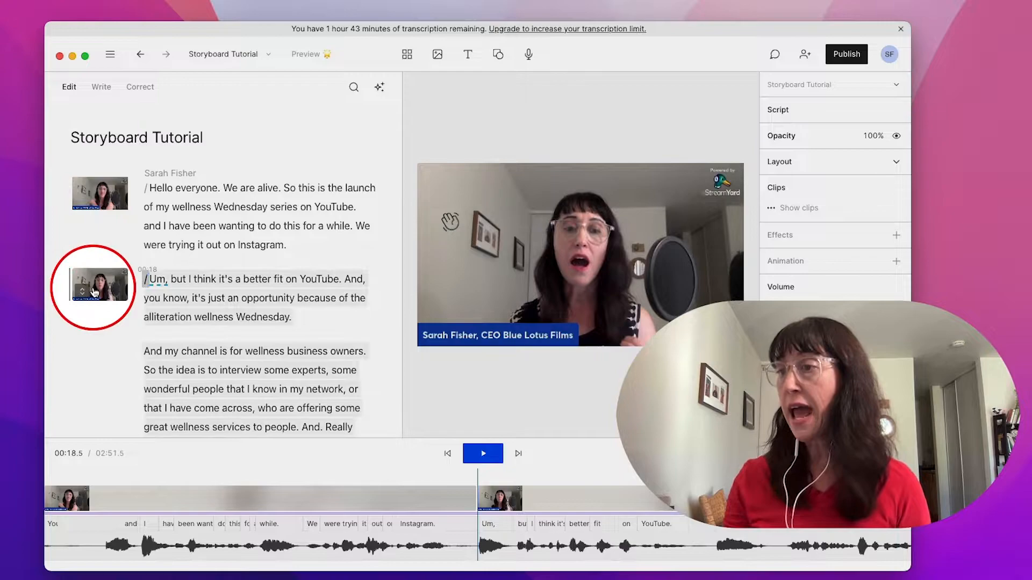
pyautogui.moveTo(101, 278)
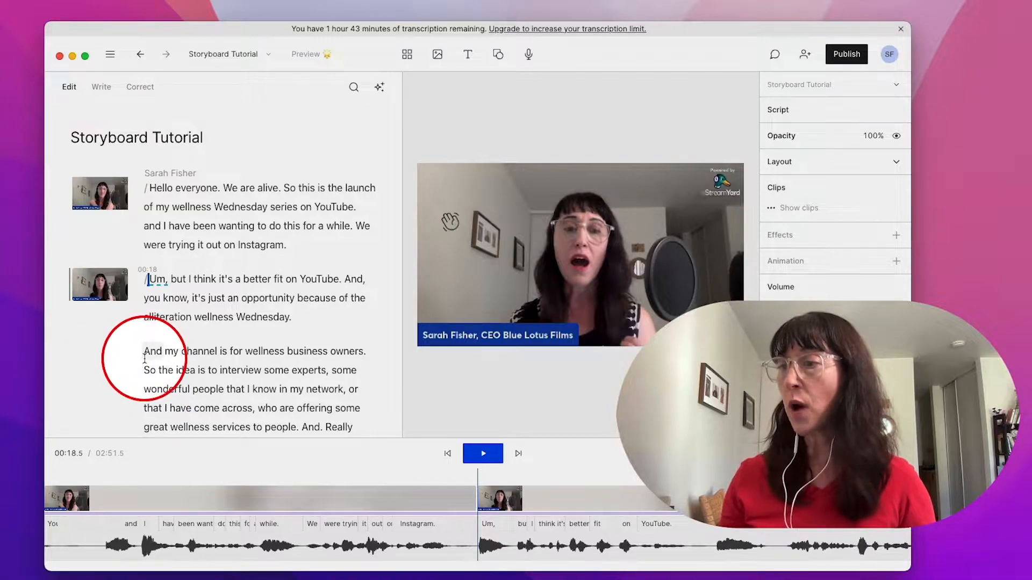
# Step: Start another scene in the transcript before "or that I have come across"
pyautogui.click(123, 361)
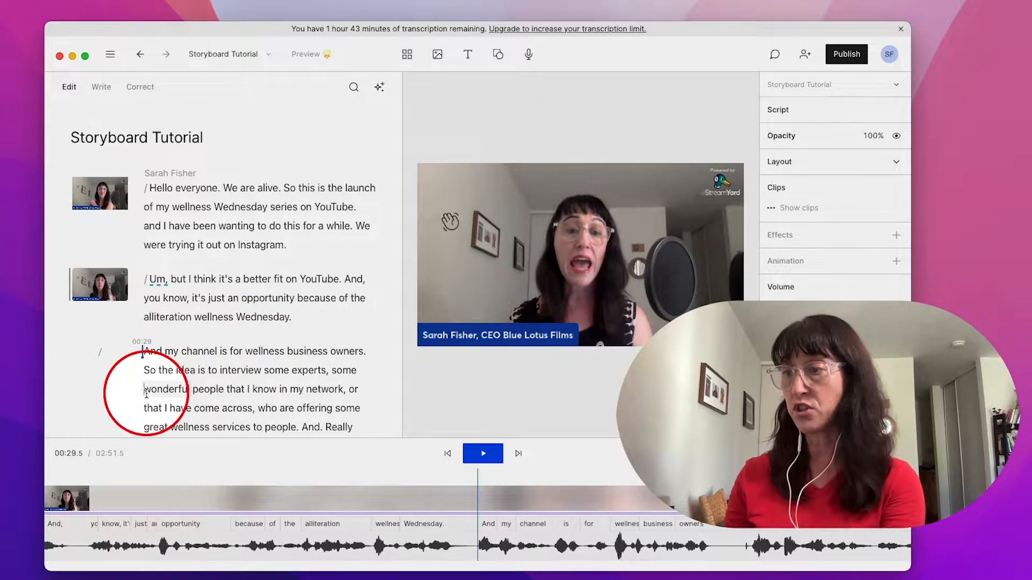
pyautogui.click(151, 394)
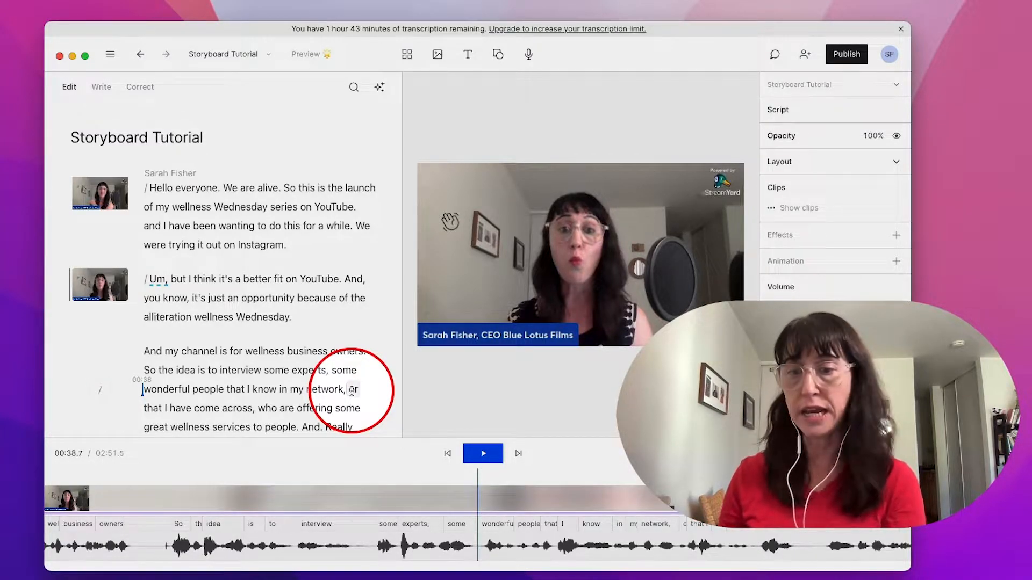
pyautogui.click(352, 391)
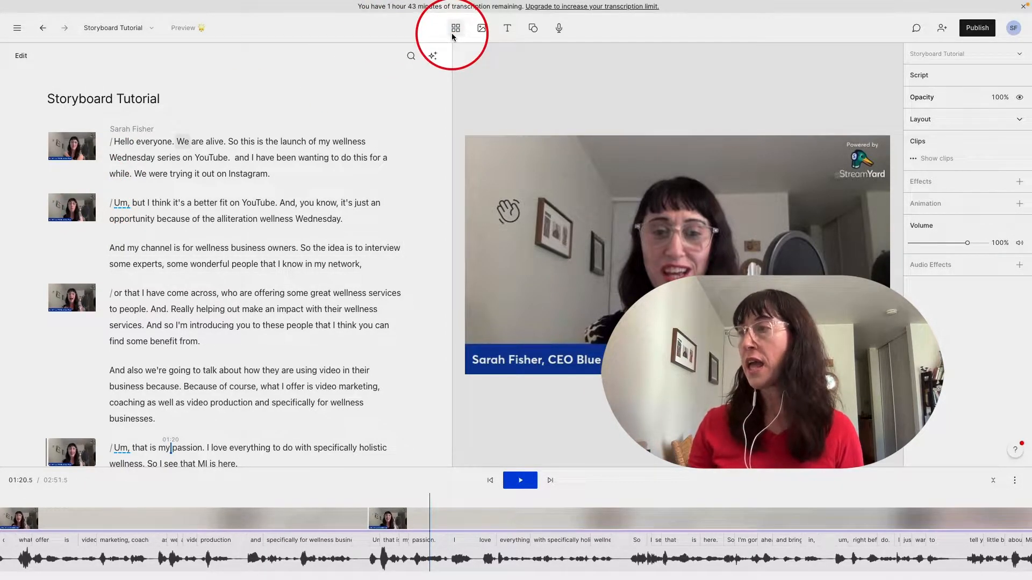
# Step: Apply the Chic Intro template from the gallery's Intros to the opening scene at "Hello everyone"
pyautogui.click(116, 142)
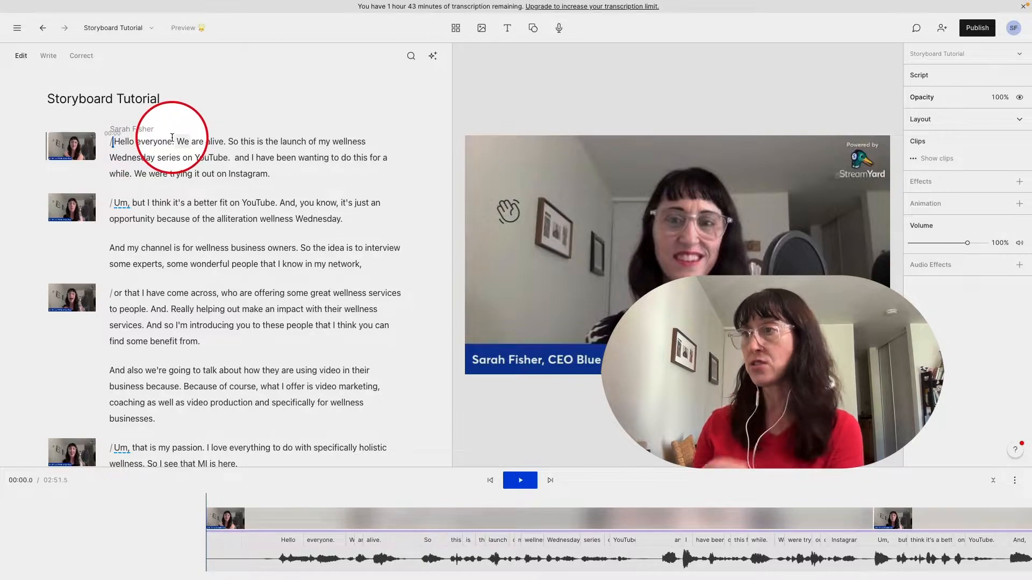
pyautogui.click(455, 29)
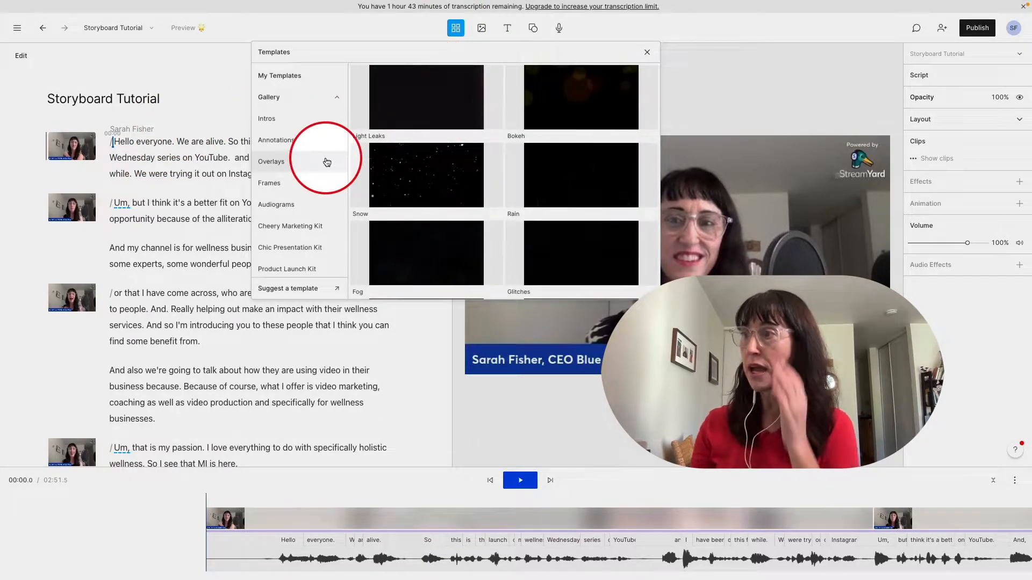
pyautogui.click(298, 121)
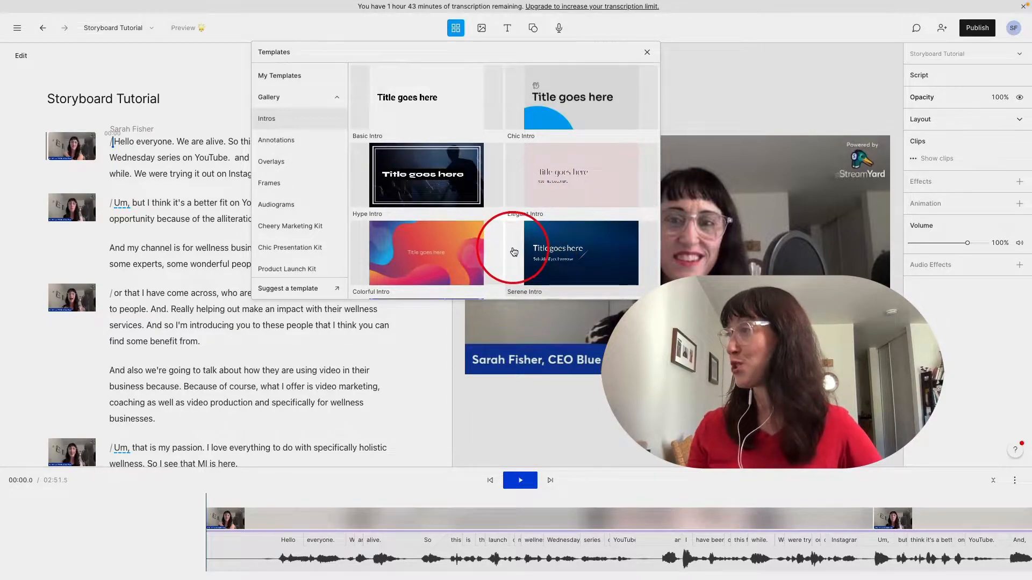
pyautogui.click(582, 117)
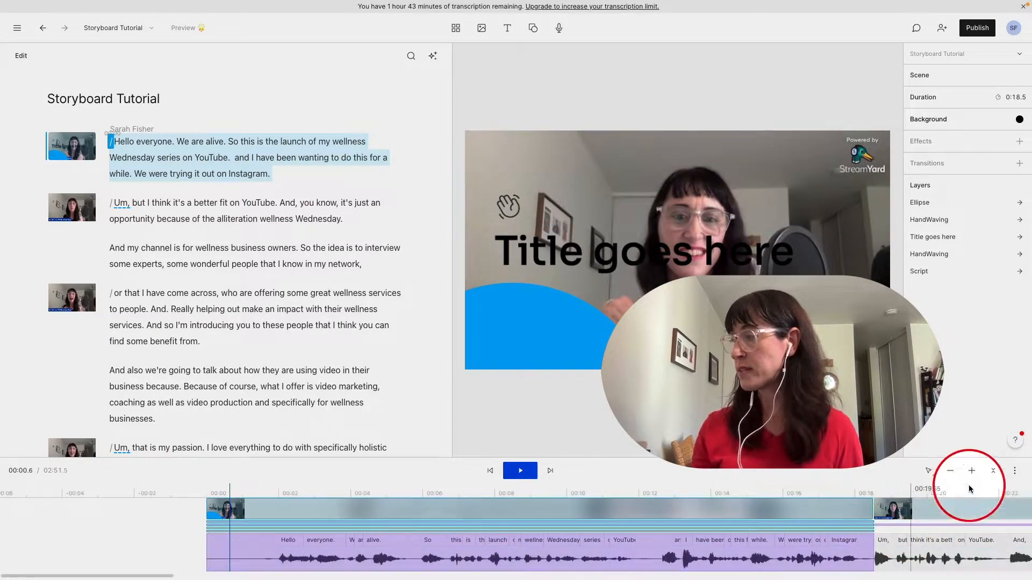
# Step: Collapse the timeline to its compact view and expand it again
pyautogui.click(996, 473)
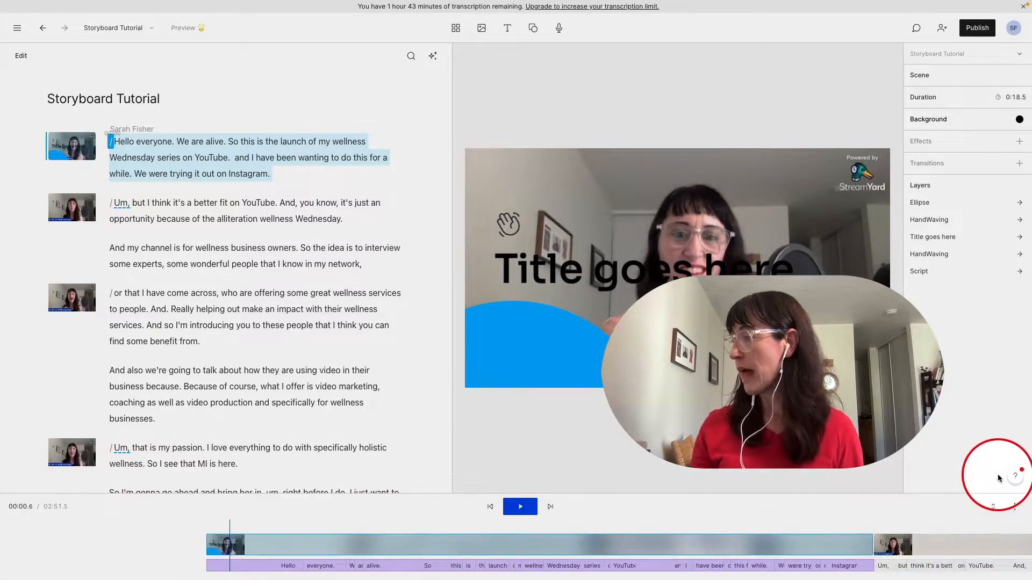
pyautogui.click(996, 508)
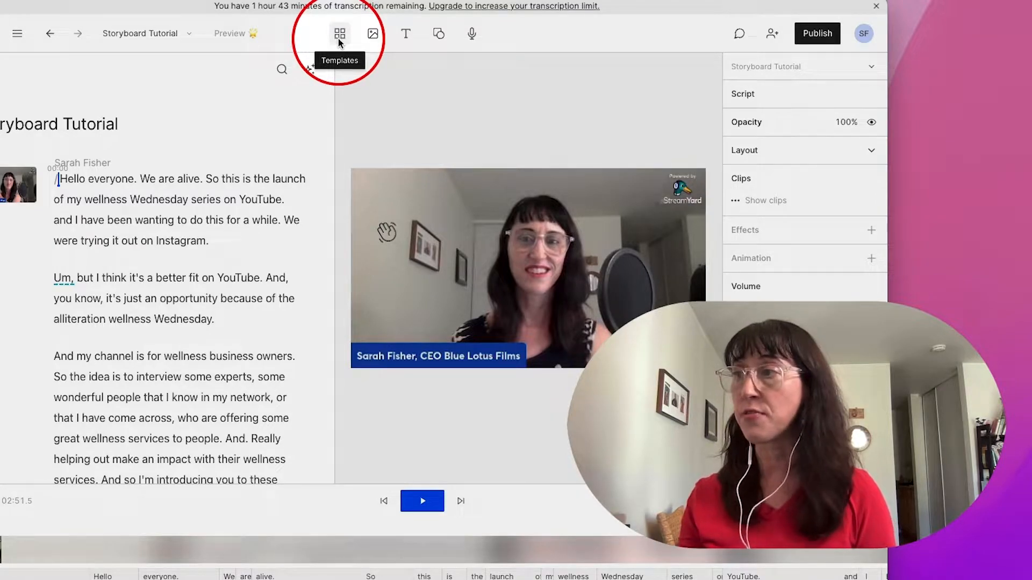
# Step: Look through the project's media files and the gallery's intro and overlay templates
pyautogui.click(365, 38)
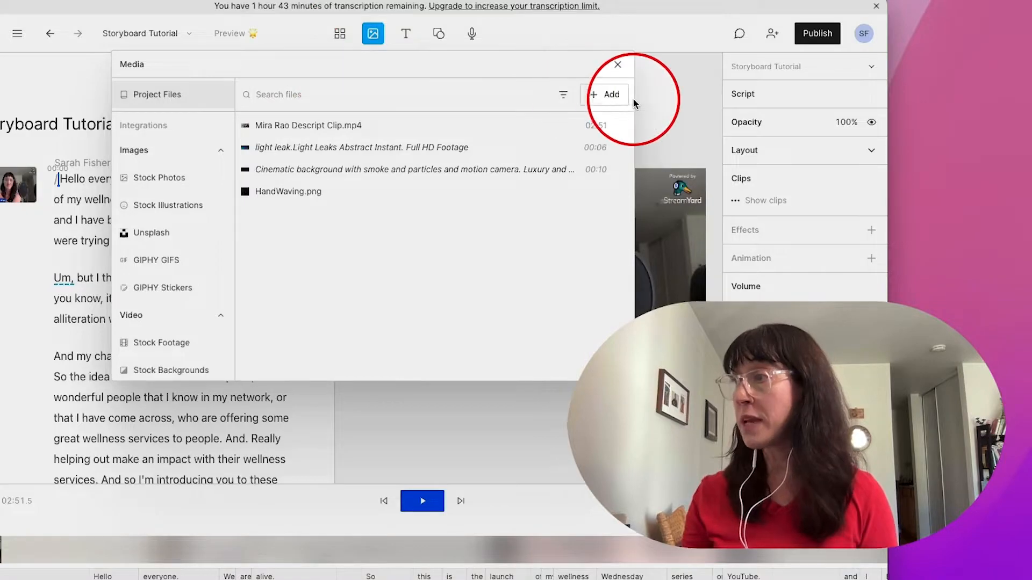
pyautogui.click(343, 36)
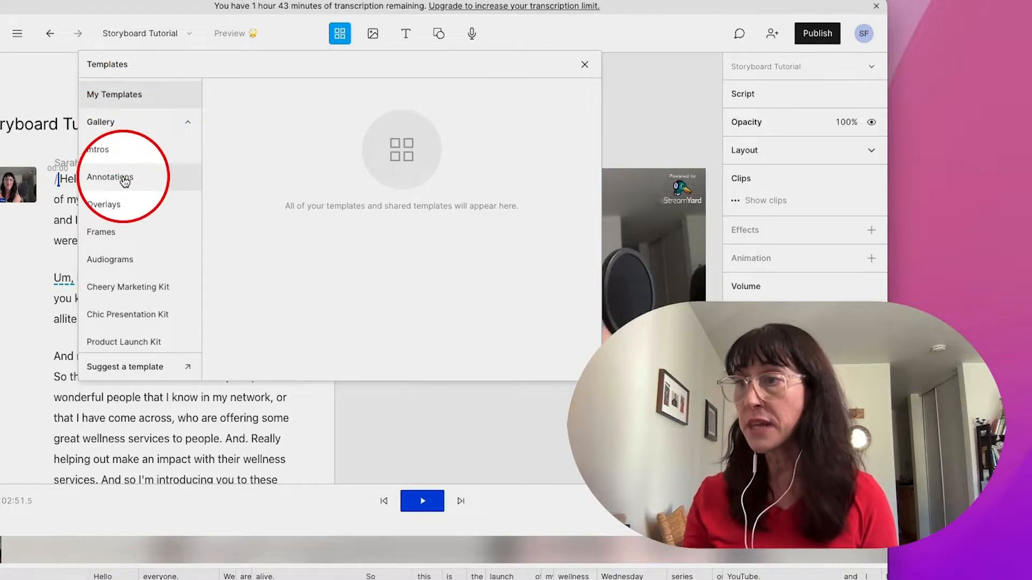
pyautogui.click(113, 161)
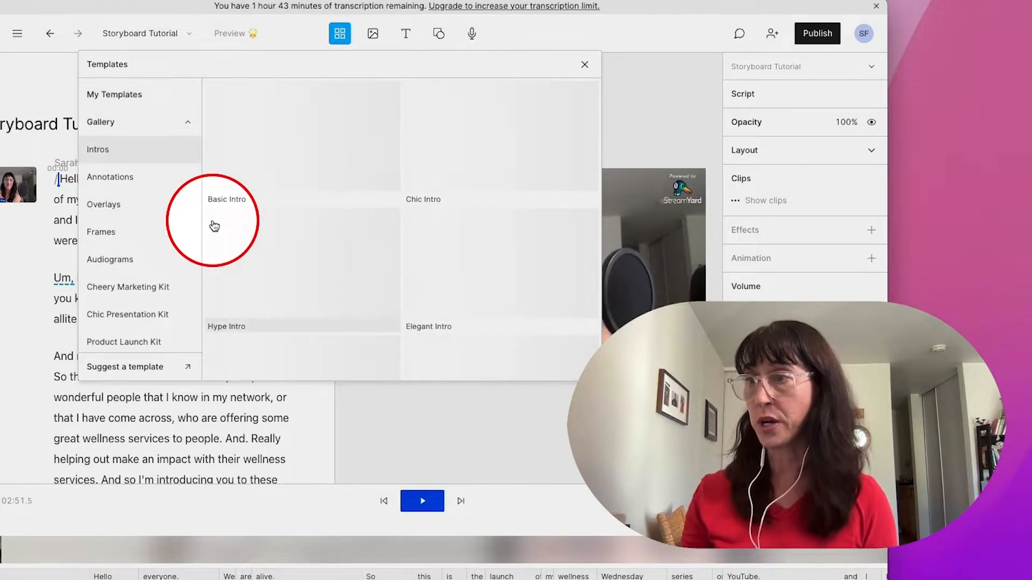
pyautogui.click(125, 209)
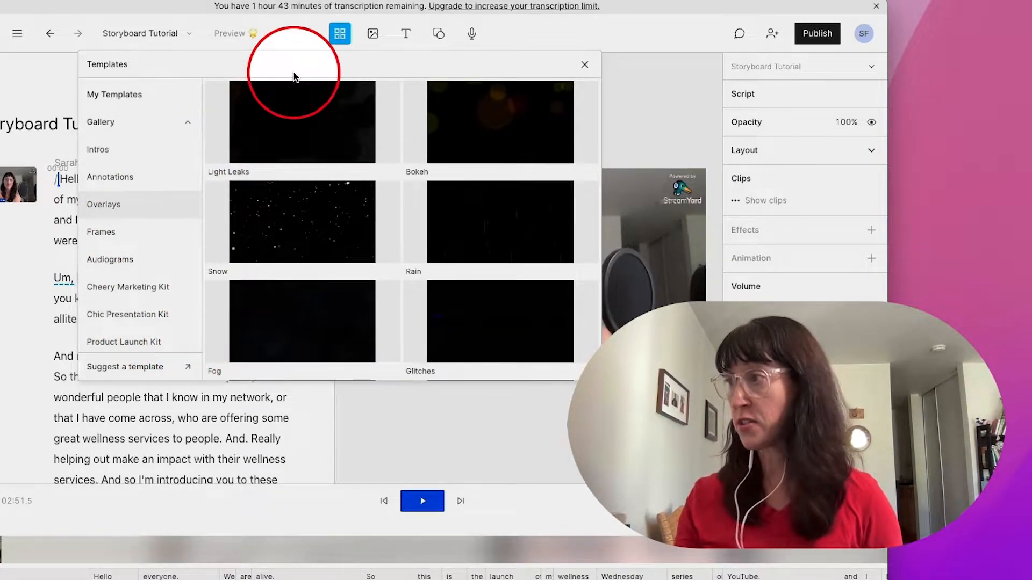
# Step: Open the audio recorder and deny the request for microphone access
pyautogui.click(472, 35)
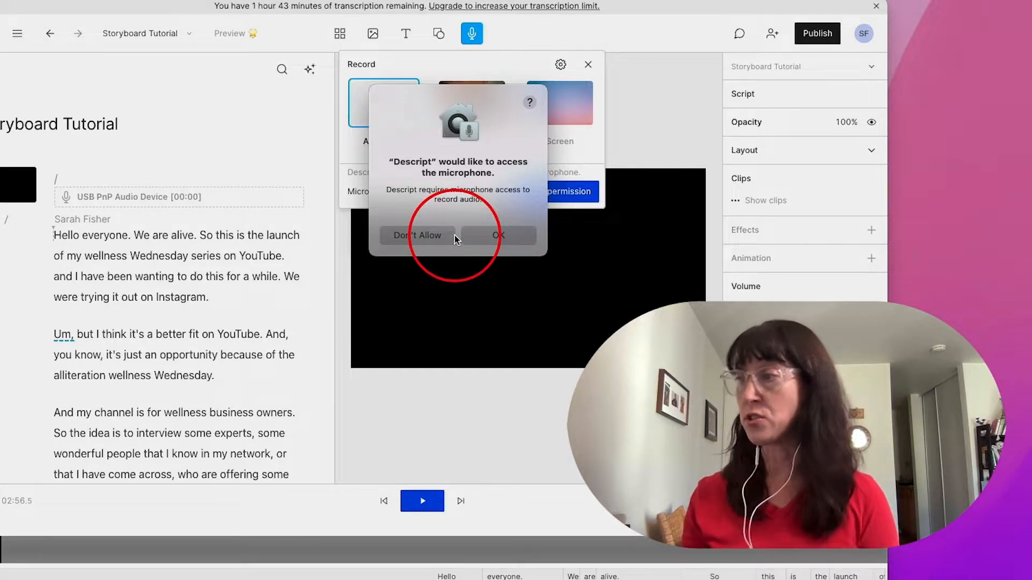
pyautogui.click(434, 241)
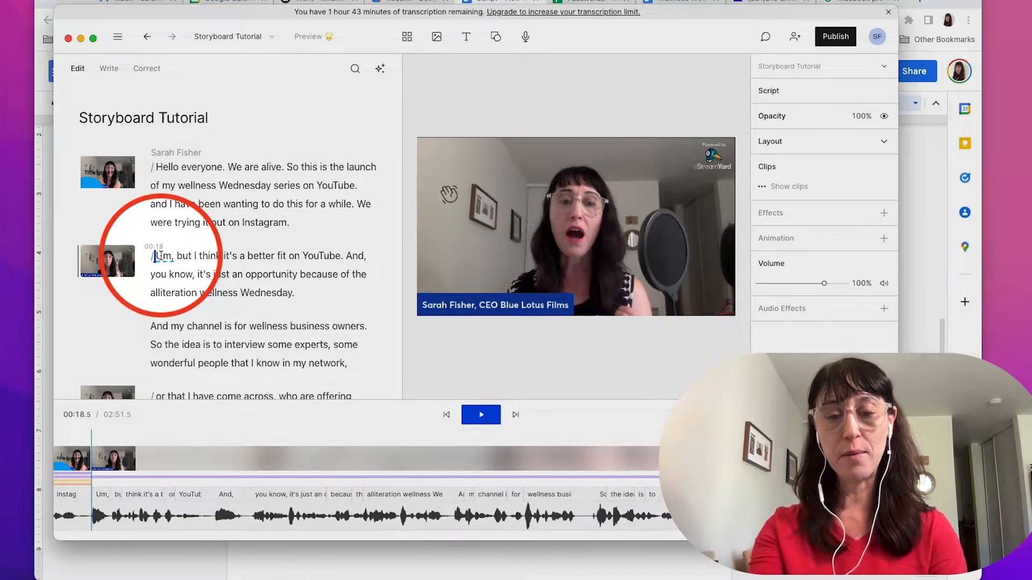
# Step: Insert Fancy Captions into the scene that starts with "Um, but I think it's"
pyautogui.press('/')
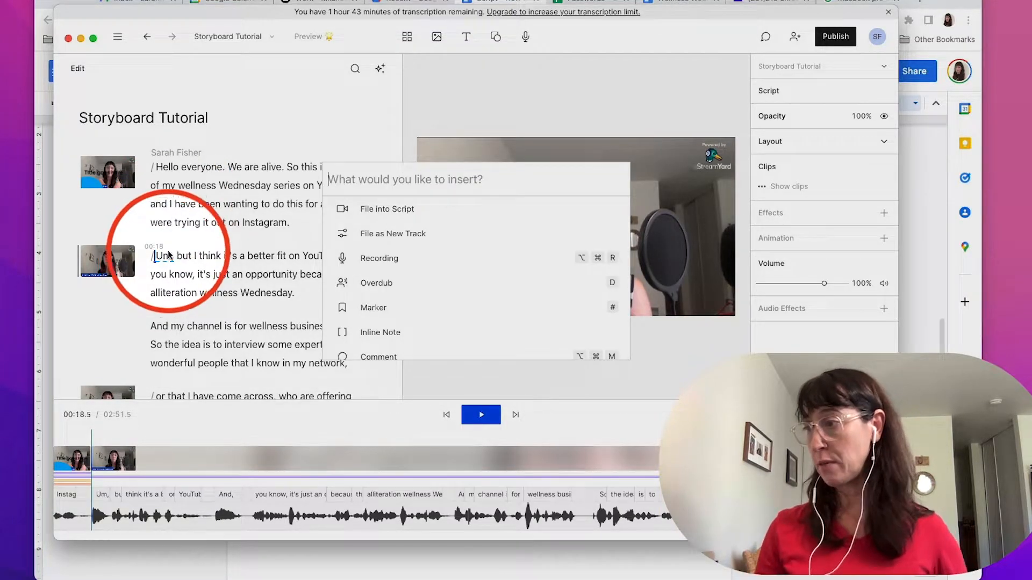
pyautogui.press('Down')
pyautogui.press('Down')
pyautogui.press('Down')
pyautogui.press('Down')
pyautogui.press('Down')
pyautogui.press('Down')
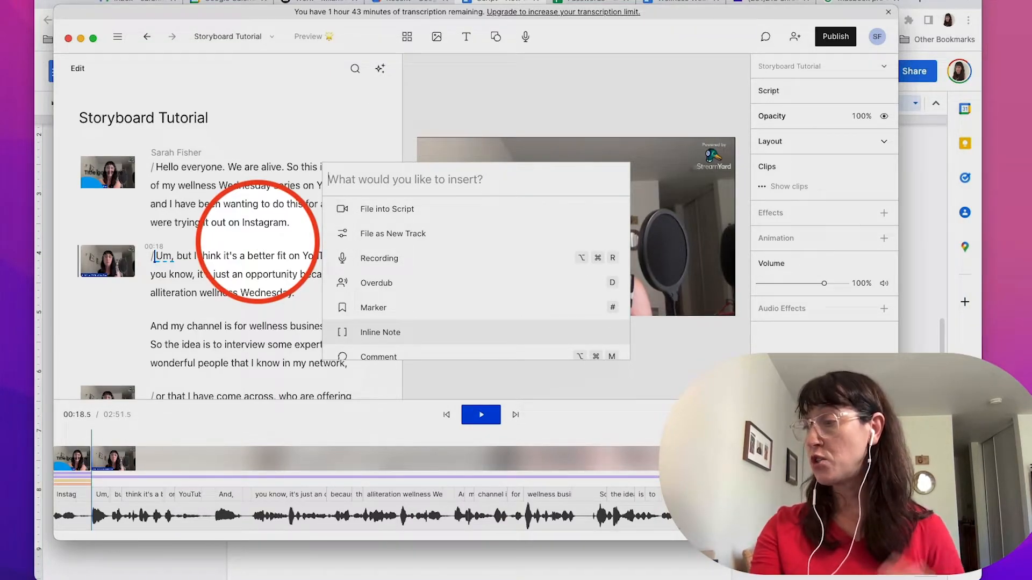
pyautogui.press('Down')
pyautogui.press('Down')
pyautogui.press('Down')
pyautogui.press('Down')
pyautogui.press('Up')
pyautogui.press('Up')
pyautogui.press('Down')
pyautogui.press('Down')
pyautogui.press('Down')
pyautogui.press('Up')
pyautogui.press('Up')
pyautogui.press('Down')
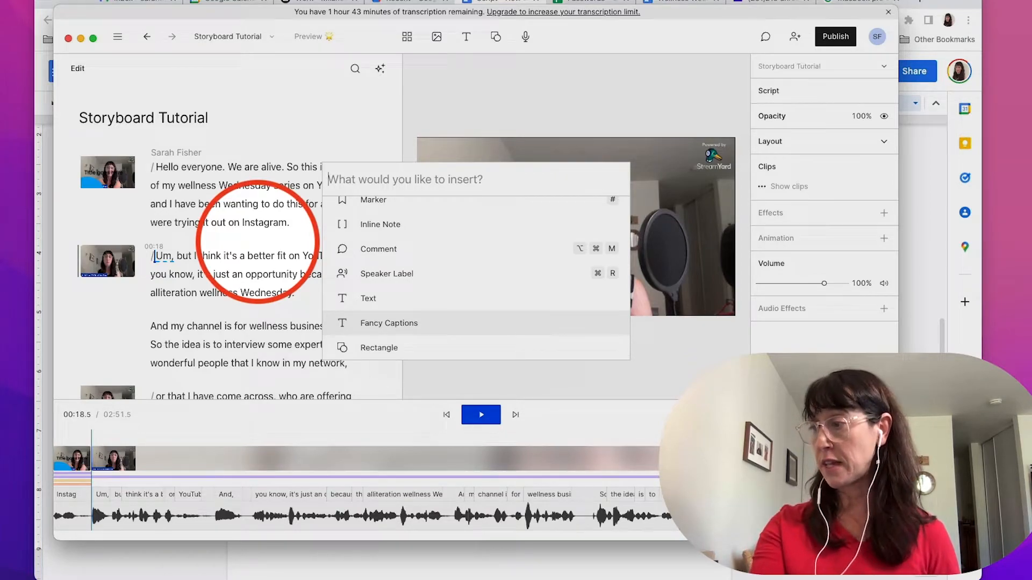
pyautogui.press('Return')
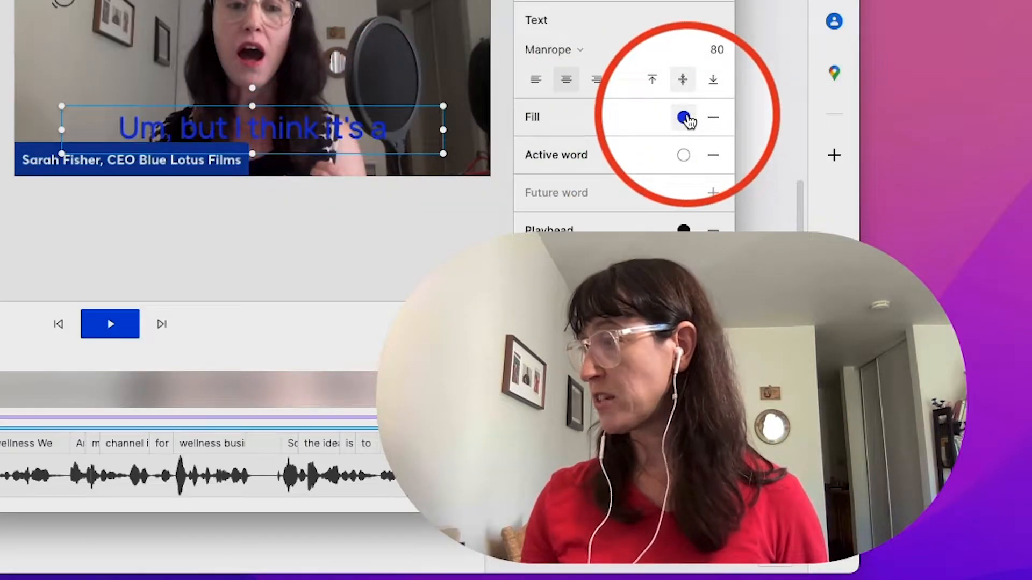
# Step: Set the fill colour of the caption text to off-white
pyautogui.click(864, 276)
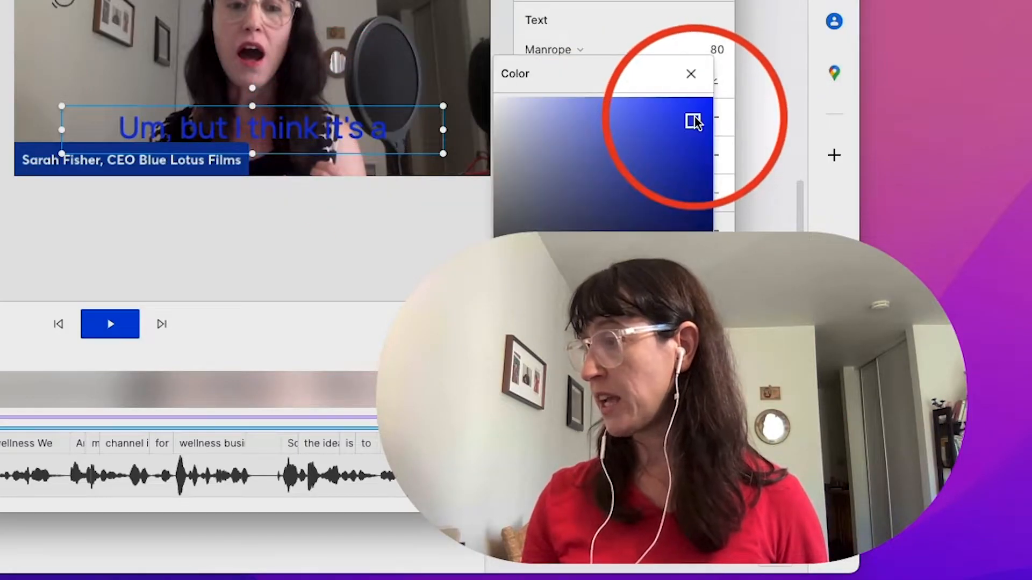
pyautogui.click(502, 111)
pyautogui.click(460, 248)
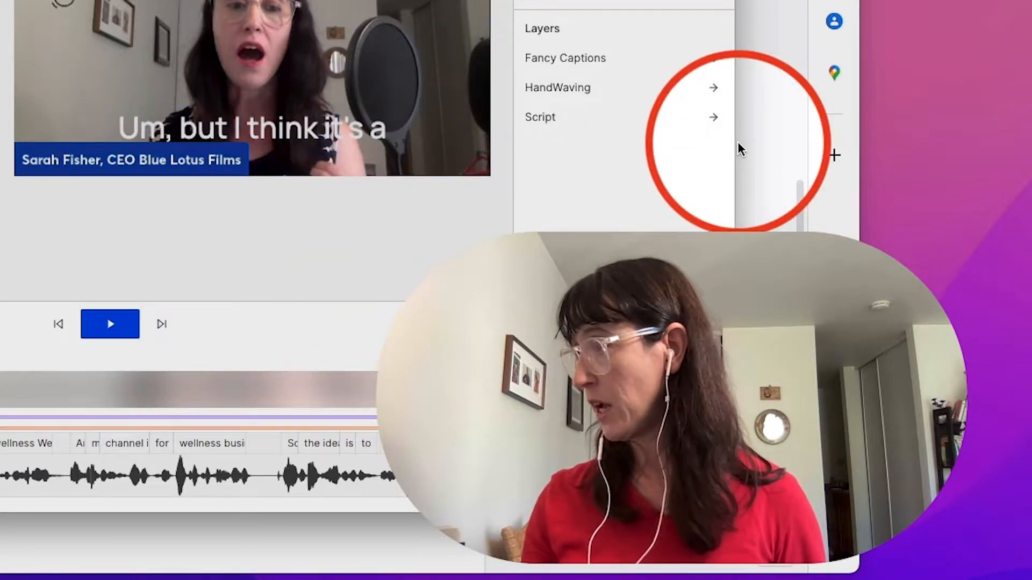
# Step: Select the captions on the video and set their active word colour to red
pyautogui.click(330, 144)
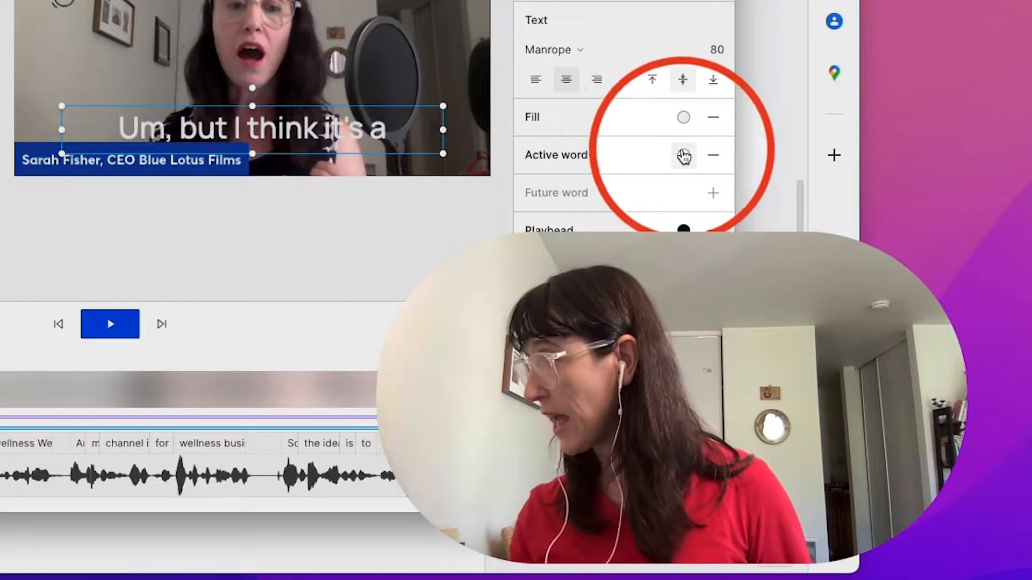
pyautogui.click(687, 161)
pyautogui.click(694, 108)
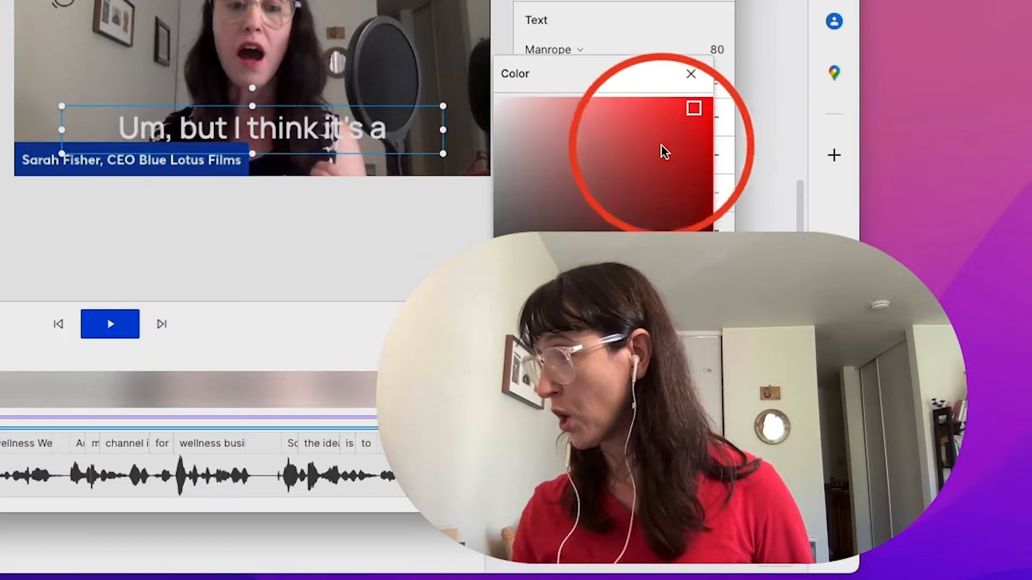
pyautogui.click(406, 275)
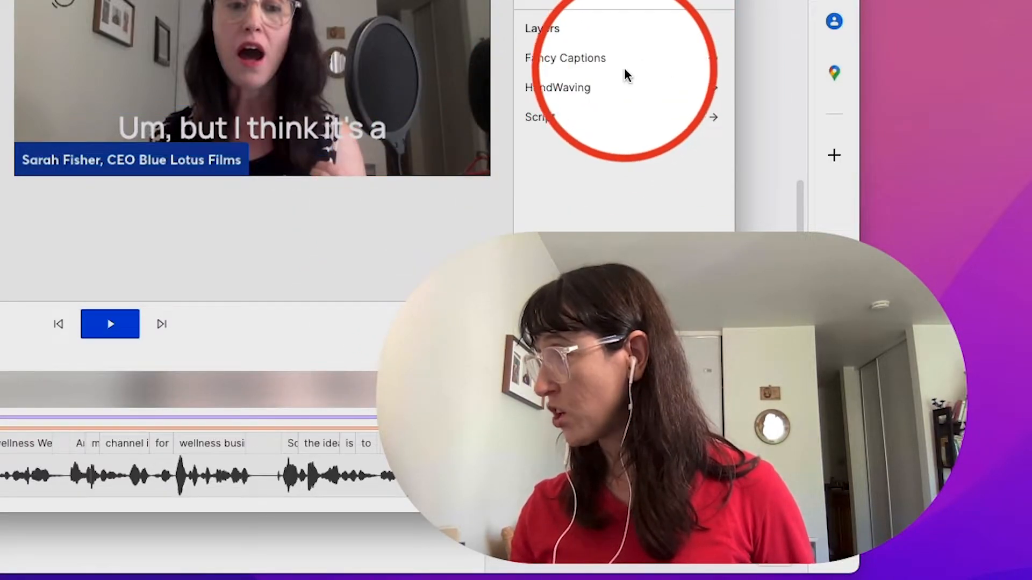
# Step: Reselect the Fancy Captions layer, try a blue text fill and return it to off-white
pyautogui.click(725, 60)
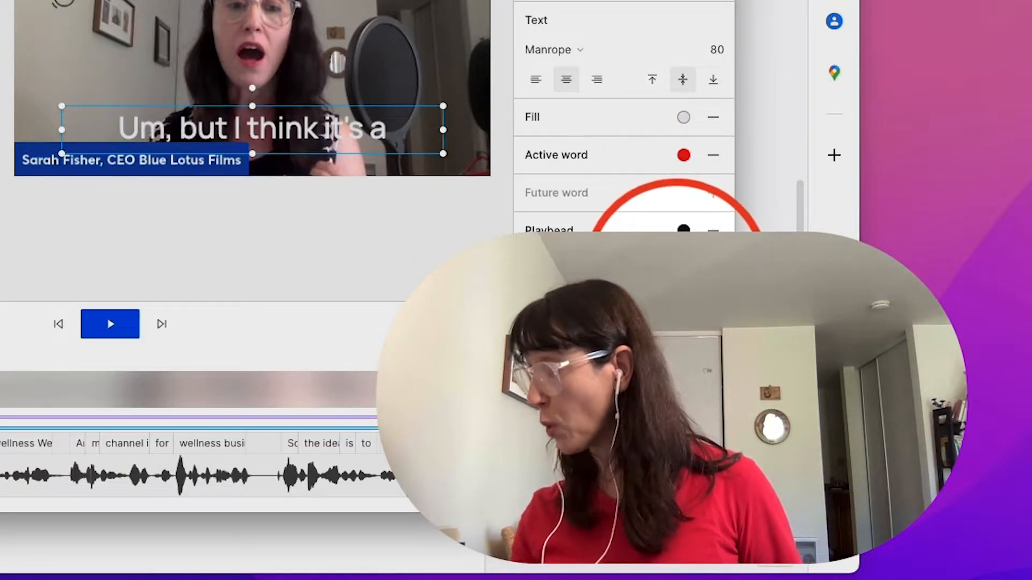
pyautogui.click(681, 117)
pyautogui.click(678, 117)
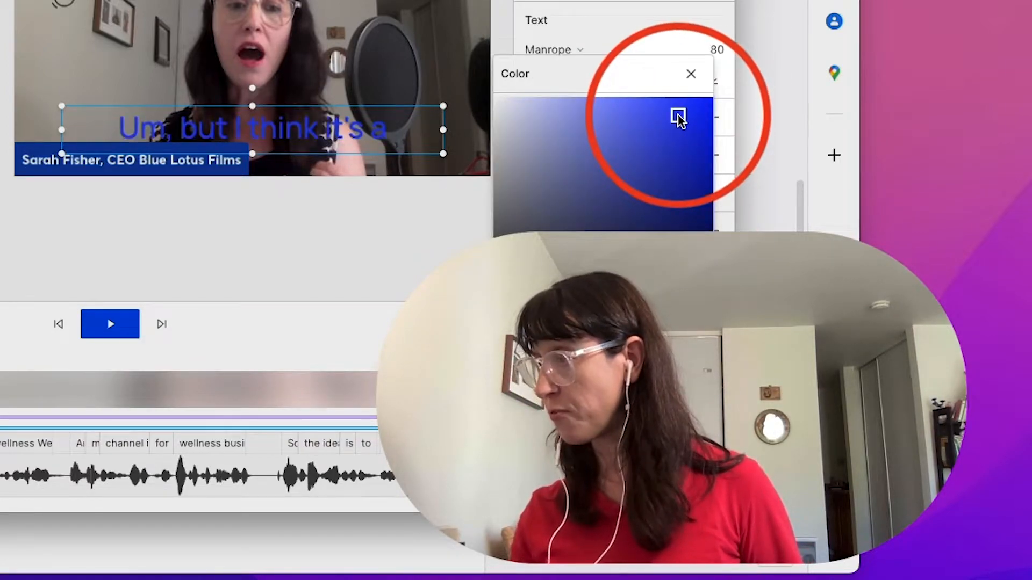
pyautogui.click(495, 107)
pyautogui.click(305, 317)
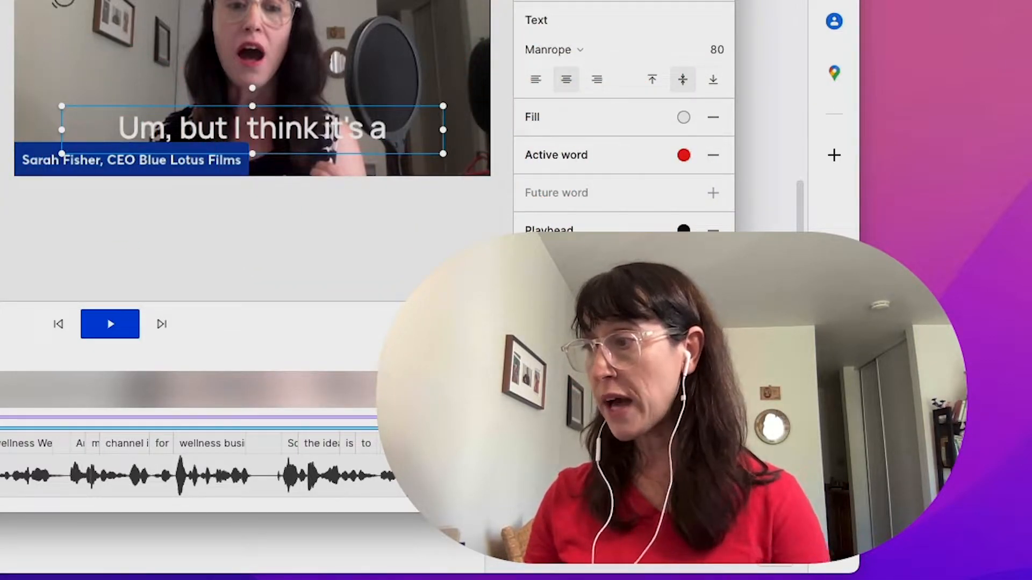
# Step: Play the captioned scene to check the active word highlighting in "And, you know, it's just"
pyautogui.press('space')
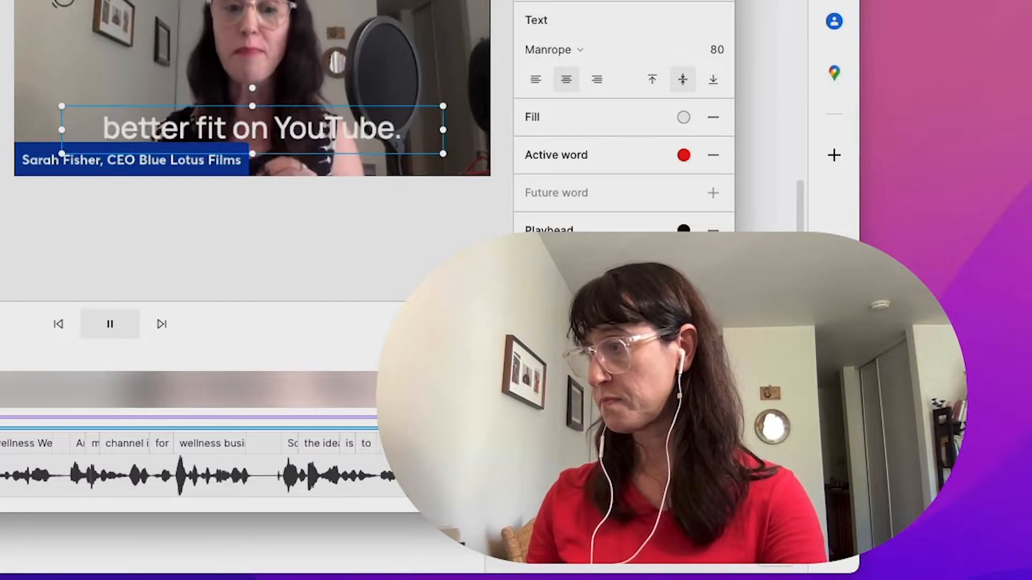
pyautogui.press('space')
pyautogui.press('space')
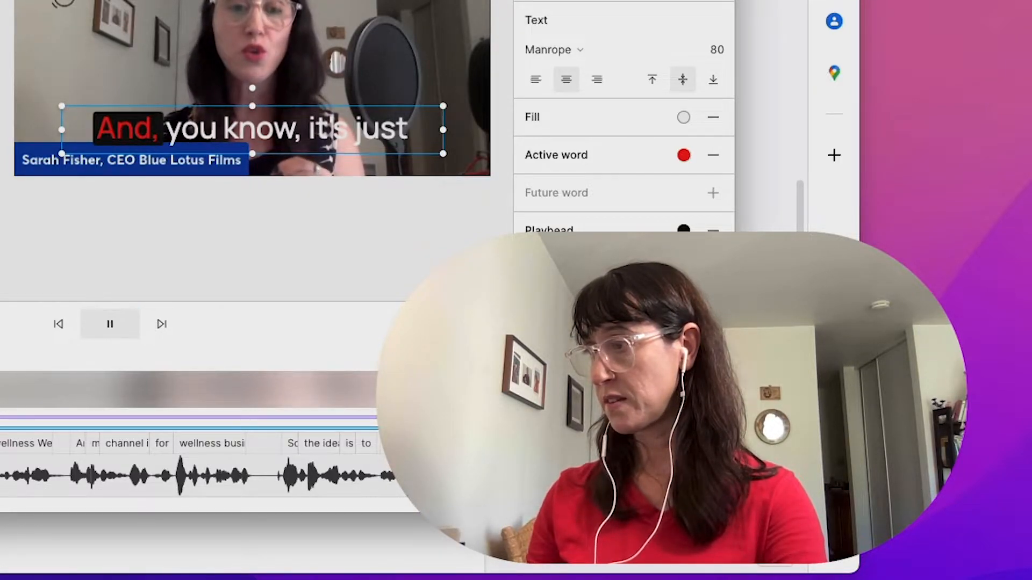
pyautogui.press('space')
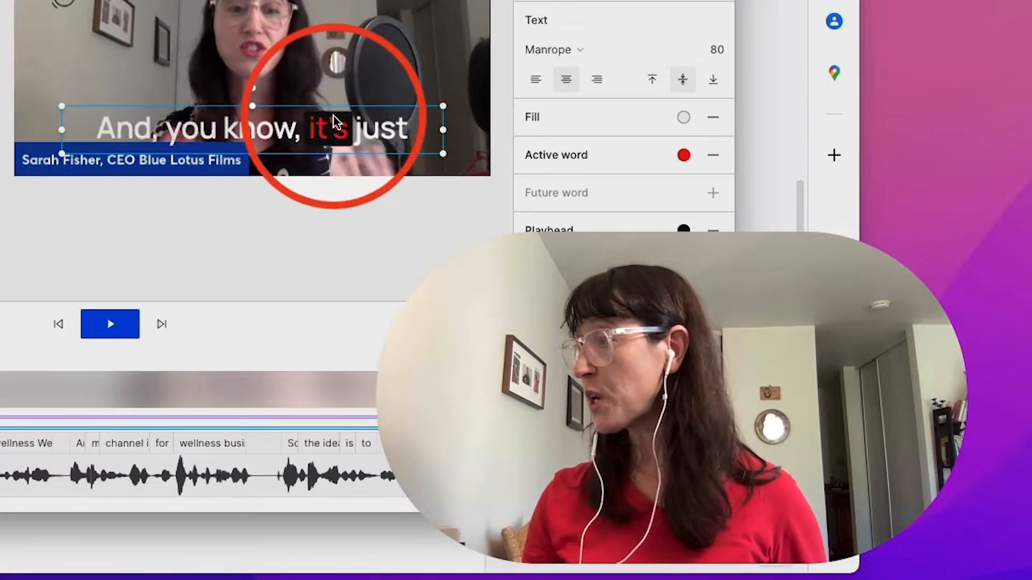
# Step: Change the active word colour of the Fancy Captions to blue and deselect the layer
pyautogui.click(684, 156)
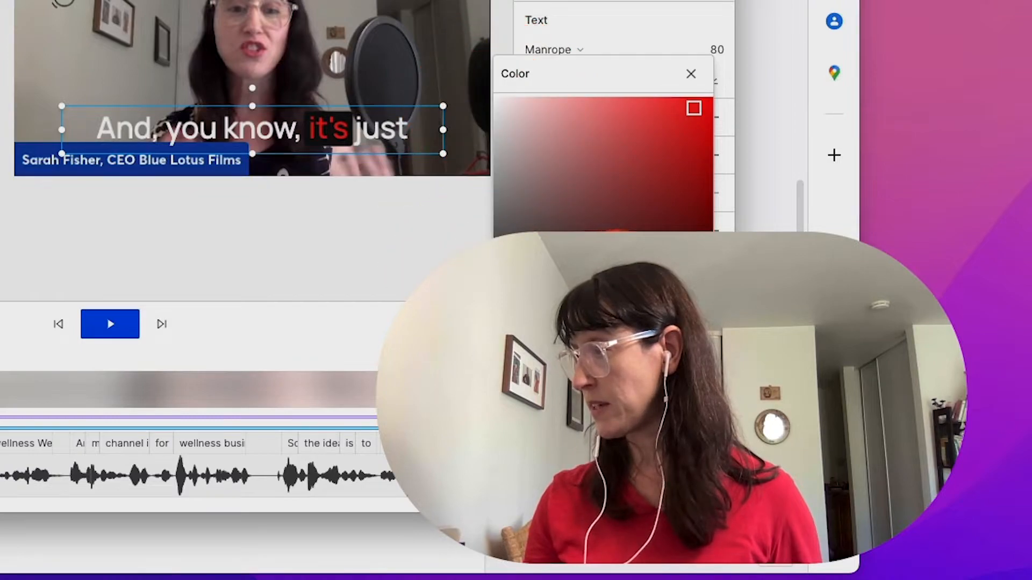
pyautogui.click(426, 237)
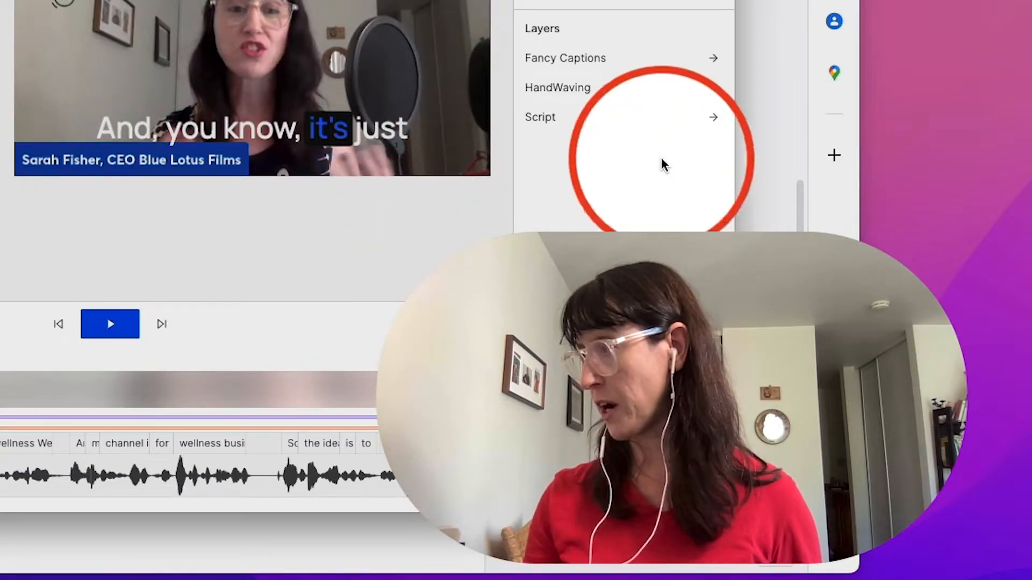
pyautogui.click(365, 137)
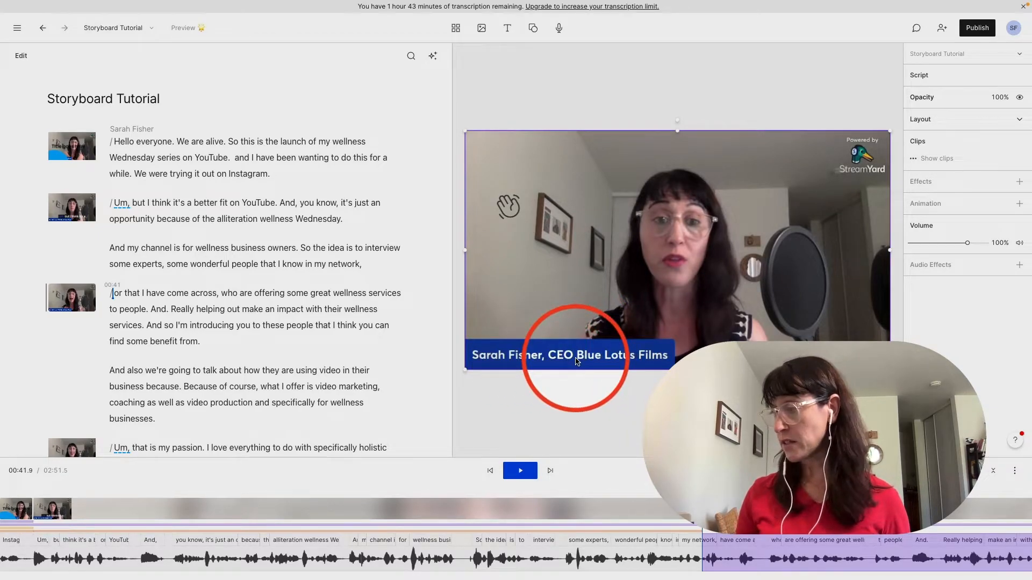
# Step: Enlarge and shift the script video in the third scene to fill the frame and push the original name banner out of view
pyautogui.moveTo(579, 174); pyautogui.dragTo(581, 204)
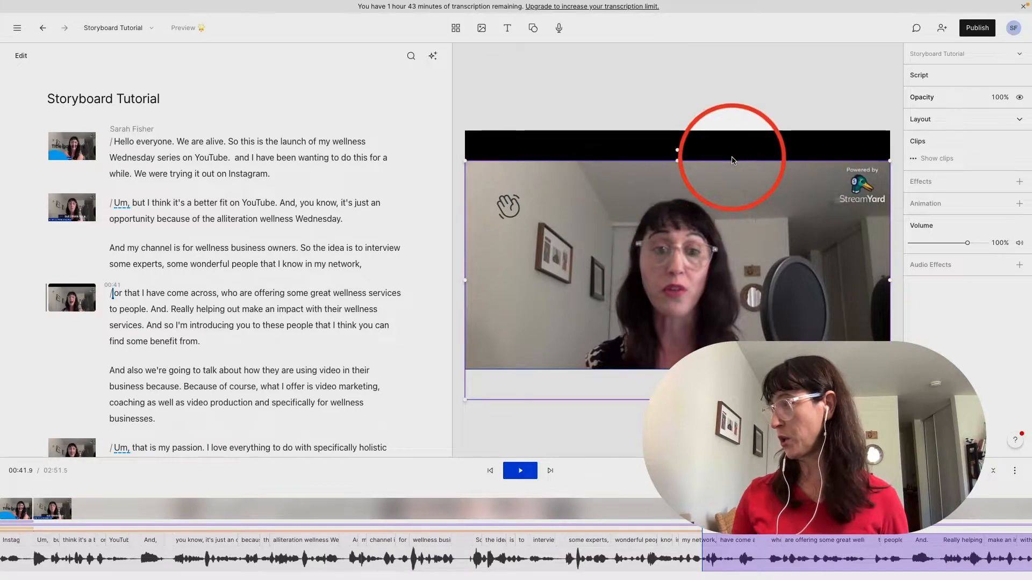
pyautogui.moveTo(888, 162)
pyautogui.mouseDown()
pyautogui.moveTo(881, 115)
pyautogui.moveTo(881, 162)
pyautogui.mouseUp()
pyautogui.moveTo(784, 170); pyautogui.dragTo(784, 175)
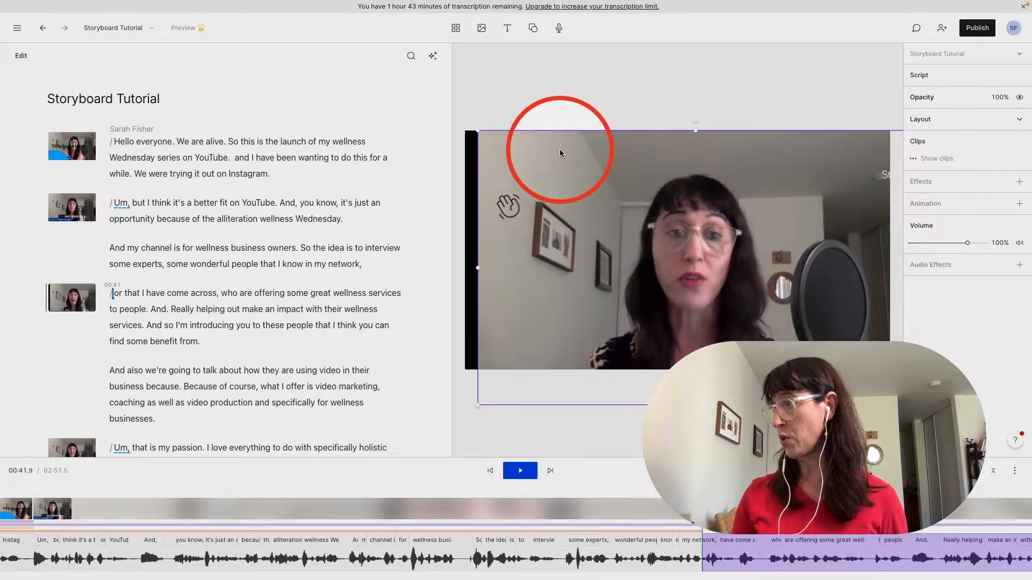
pyautogui.moveTo(476, 131); pyautogui.dragTo(464, 129)
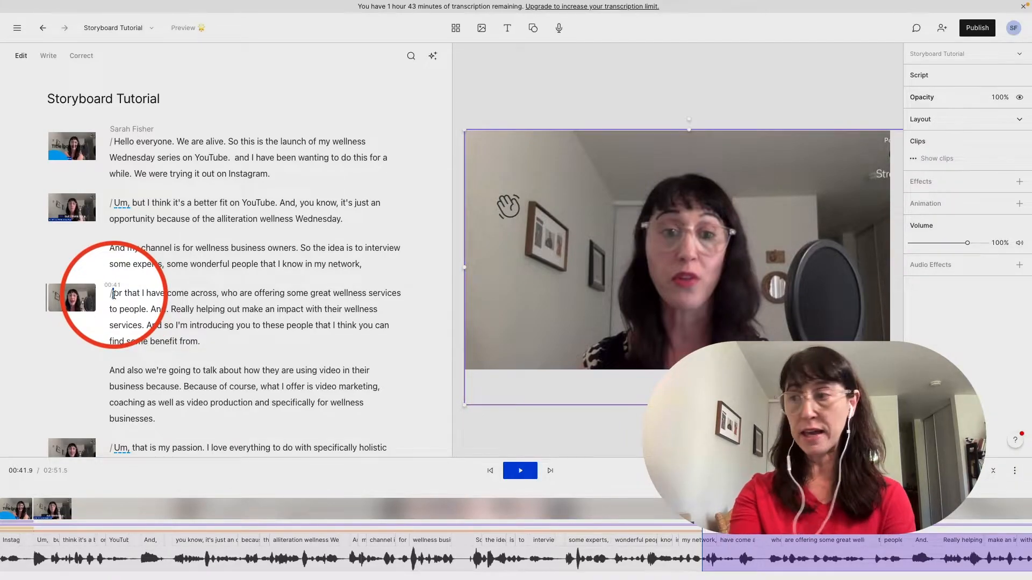
# Step: Insert a rectangle at the start of the third scene and shrink it to a lower-third bar about two thirds of the frame wide
pyautogui.click(114, 295)
pyautogui.press('Down')
pyautogui.press('Down')
pyautogui.press('Down')
pyautogui.press('Down')
pyautogui.press('Down')
pyautogui.press('Down')
pyautogui.press('Down')
pyautogui.press('Down')
pyautogui.press('Down')
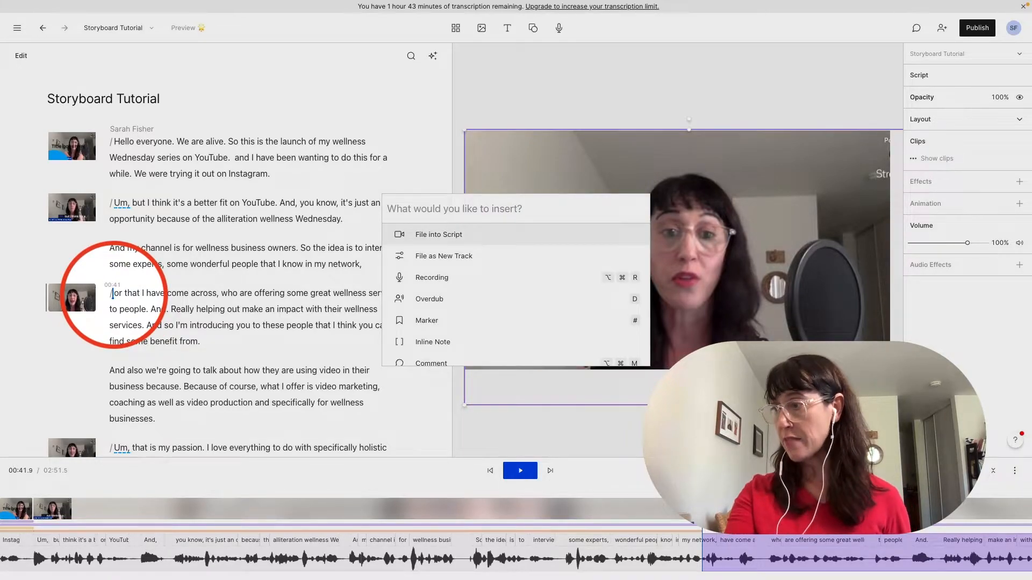
pyautogui.press('Down')
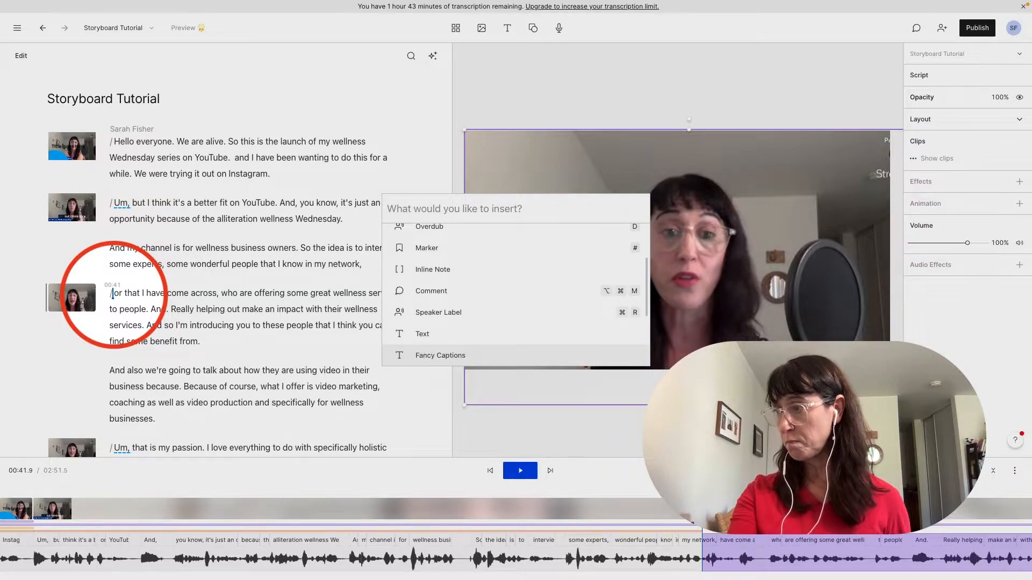
pyautogui.press('Down')
pyautogui.press('Up')
pyautogui.press('Return')
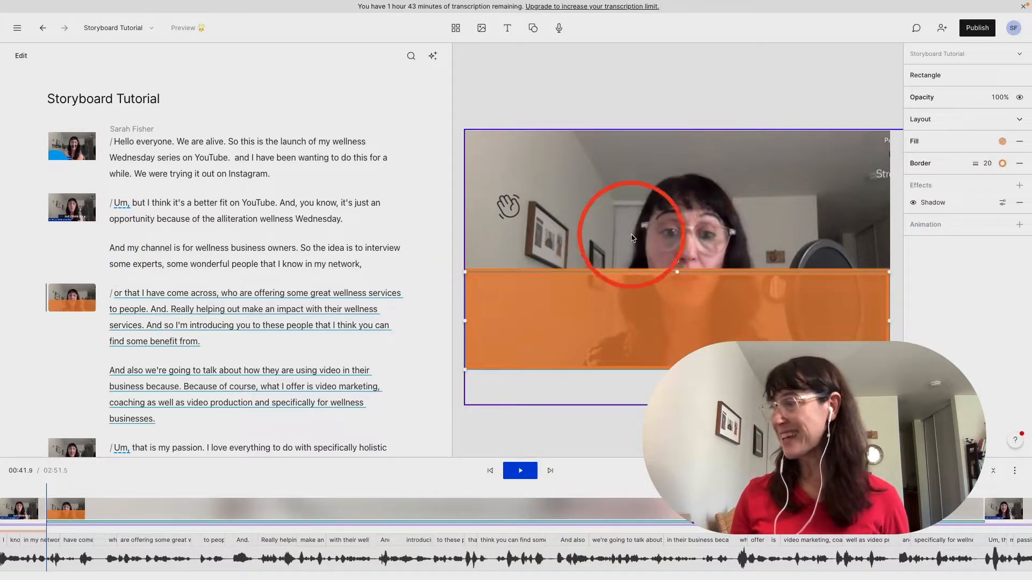
pyautogui.moveTo(676, 272); pyautogui.dragTo(676, 313)
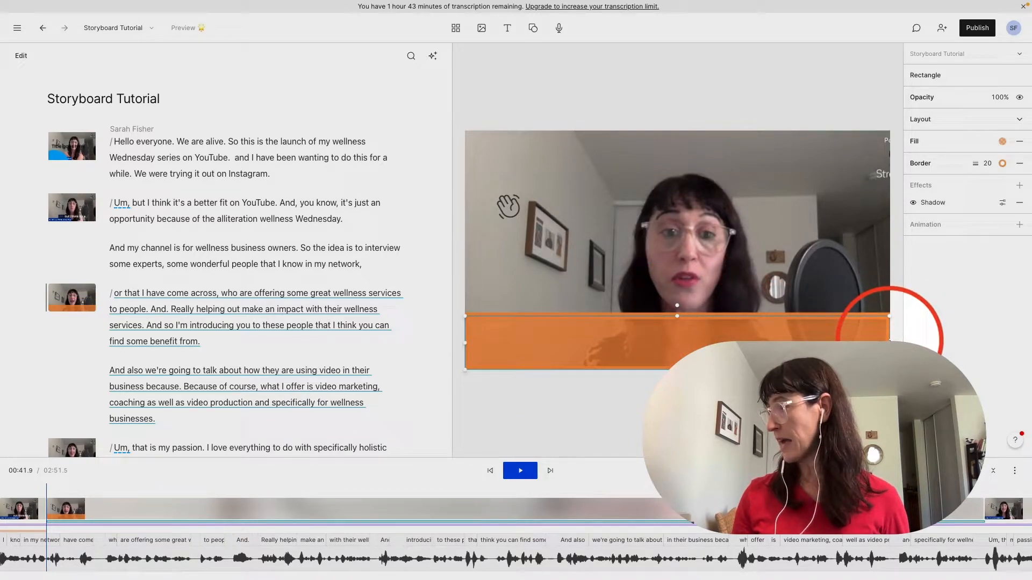
pyautogui.moveTo(889, 342); pyautogui.dragTo(778, 342)
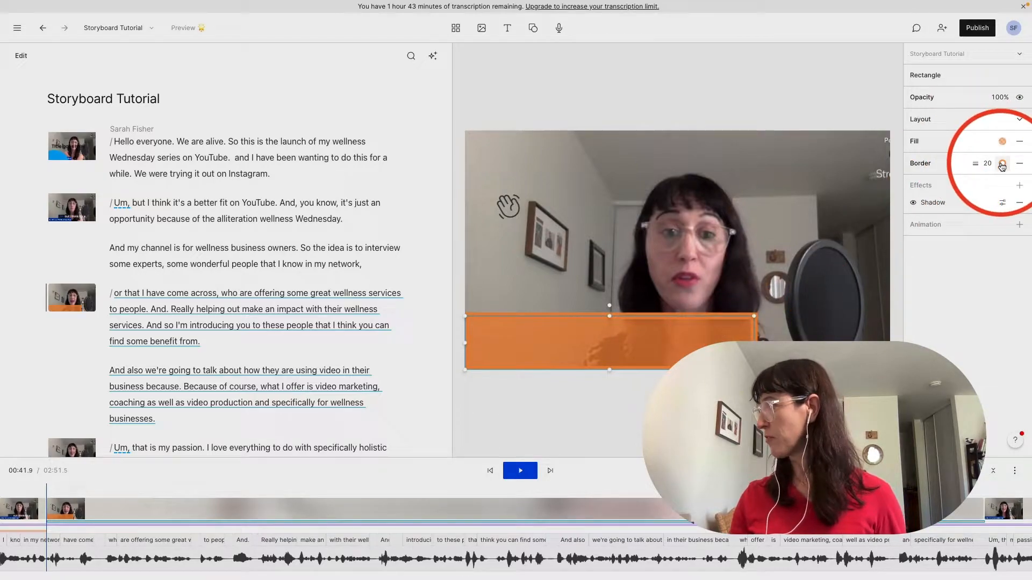
# Step: Set the rectangle's fill to blue-violet 3923ea
pyautogui.click(1002, 142)
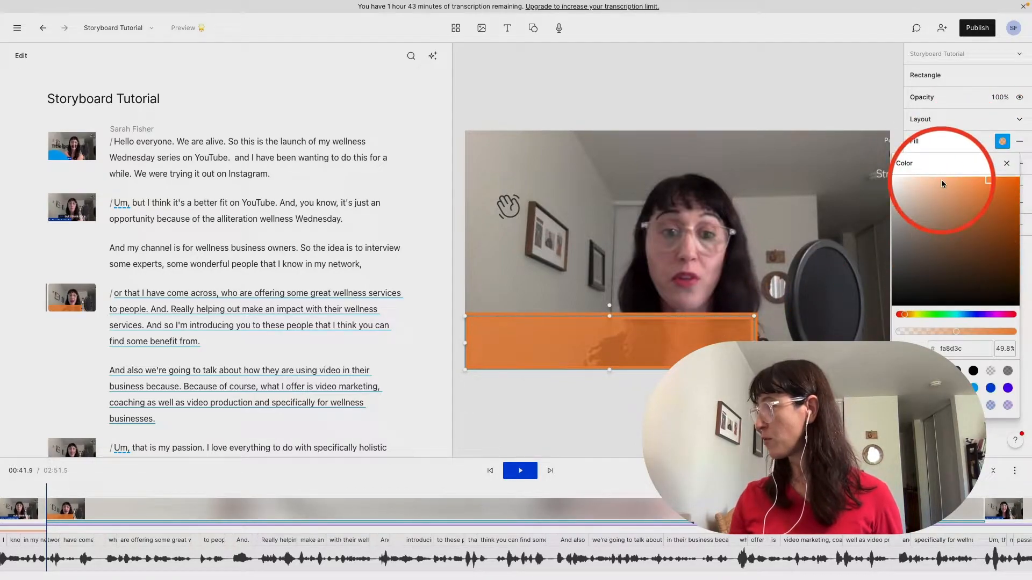
pyautogui.click(895, 184)
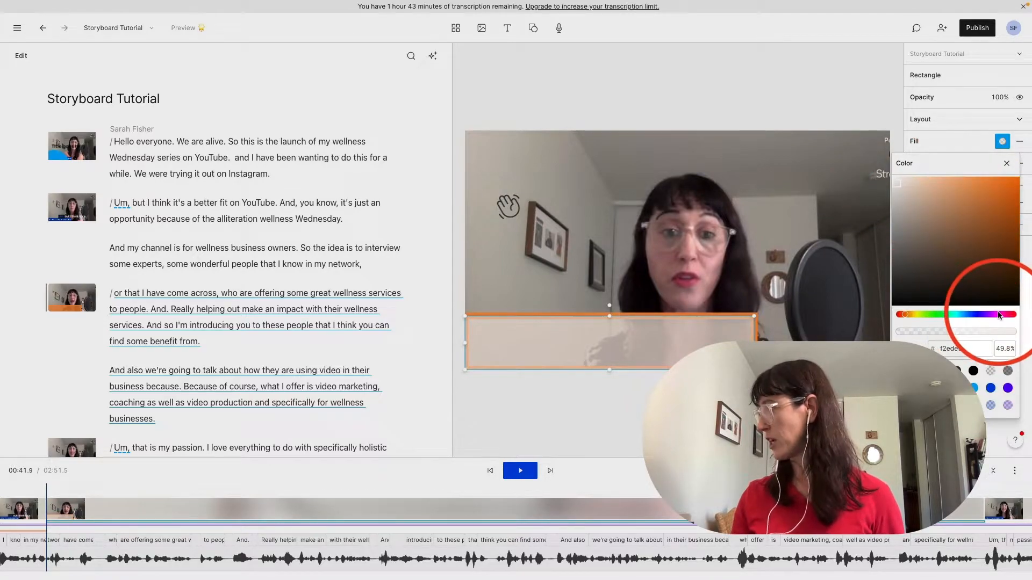
pyautogui.moveTo(1008, 316); pyautogui.dragTo(978, 314)
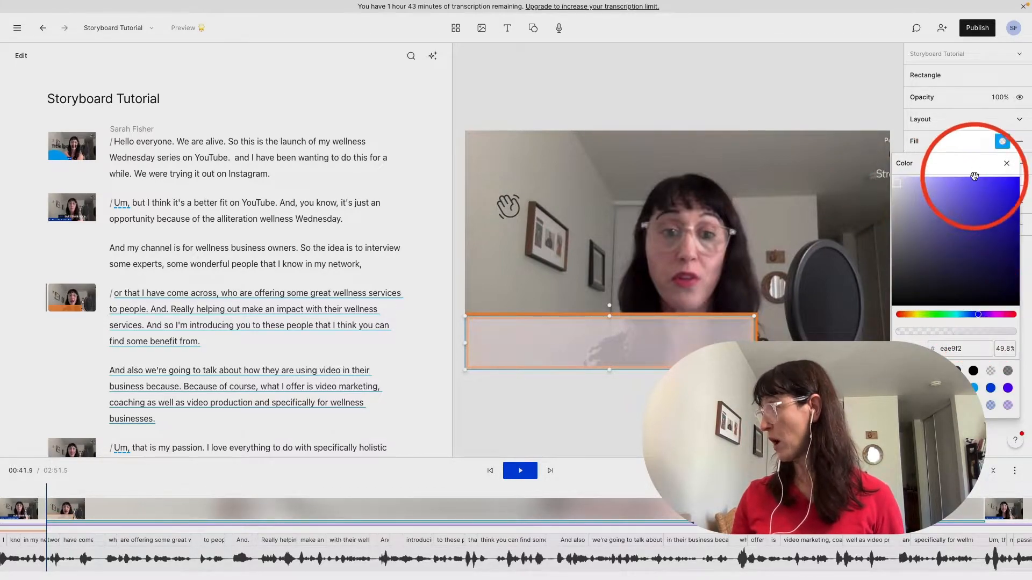
pyautogui.moveTo(977, 188); pyautogui.dragTo(1002, 189)
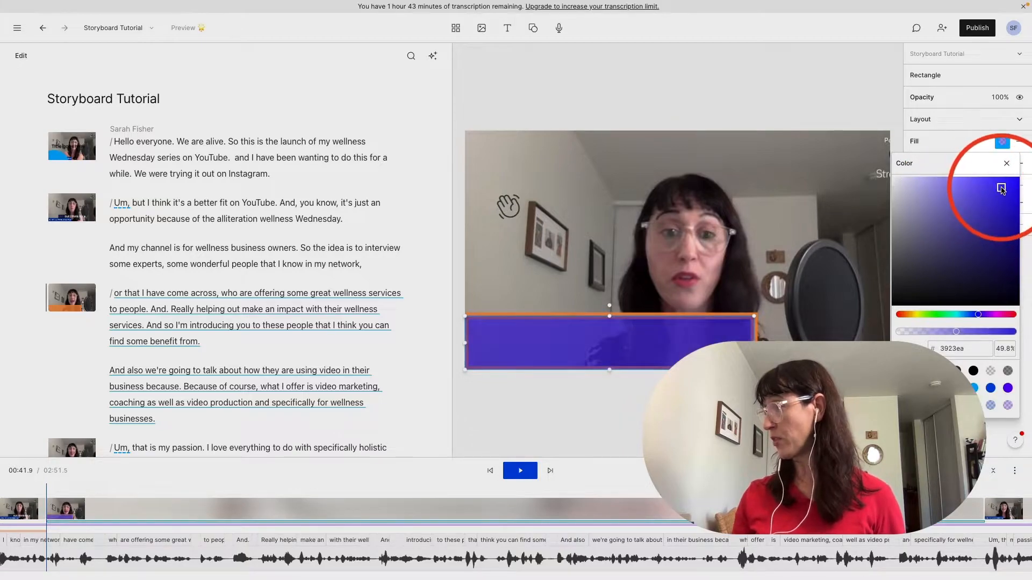
pyautogui.click(1003, 141)
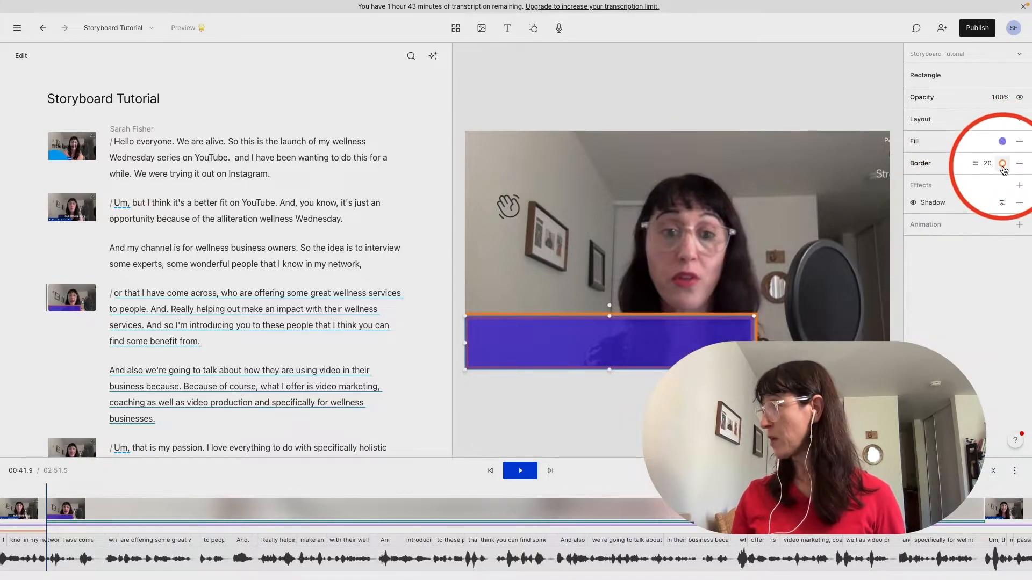
# Step: Set the rectangle's border colour to off-white
pyautogui.click(1003, 164)
pyautogui.click(898, 319)
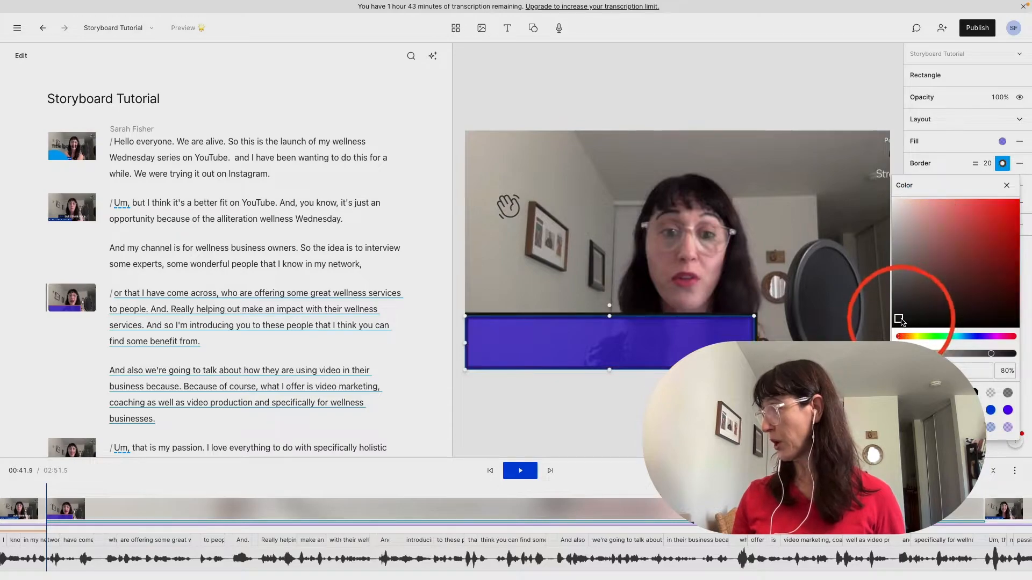
pyautogui.click(903, 206)
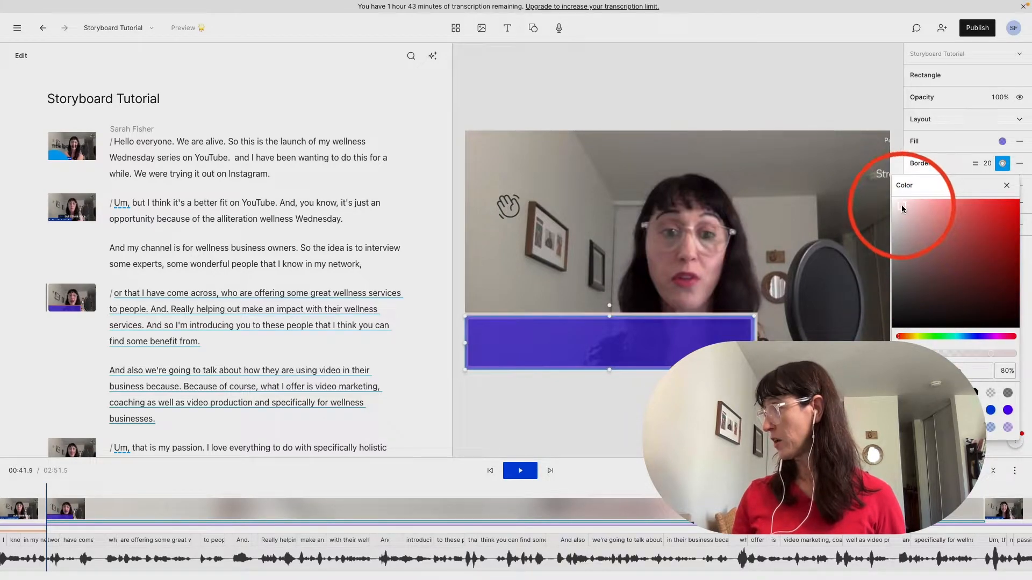
pyautogui.click(1002, 163)
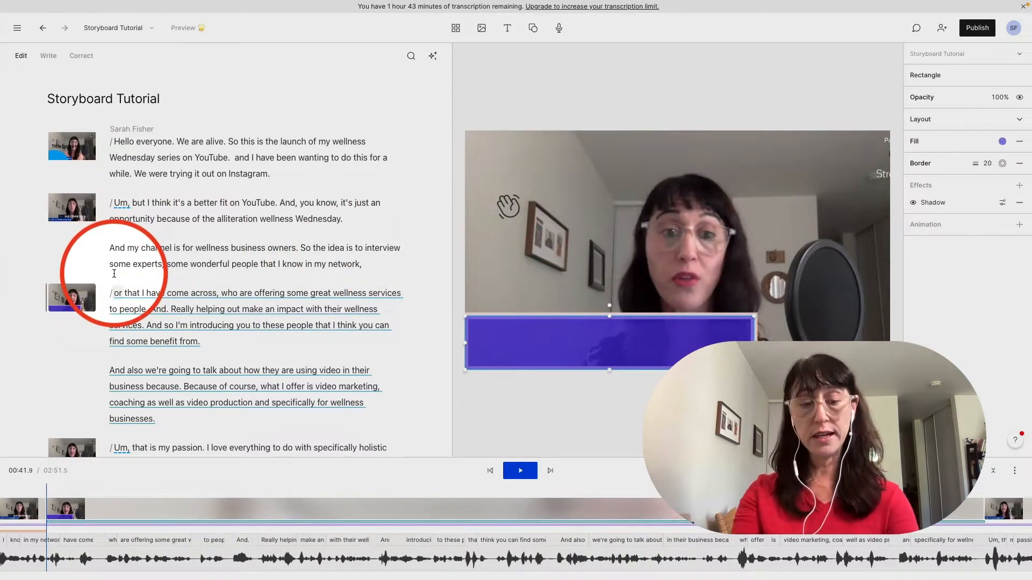
# Step: Insert a text layer into the third scene
pyautogui.press('@')
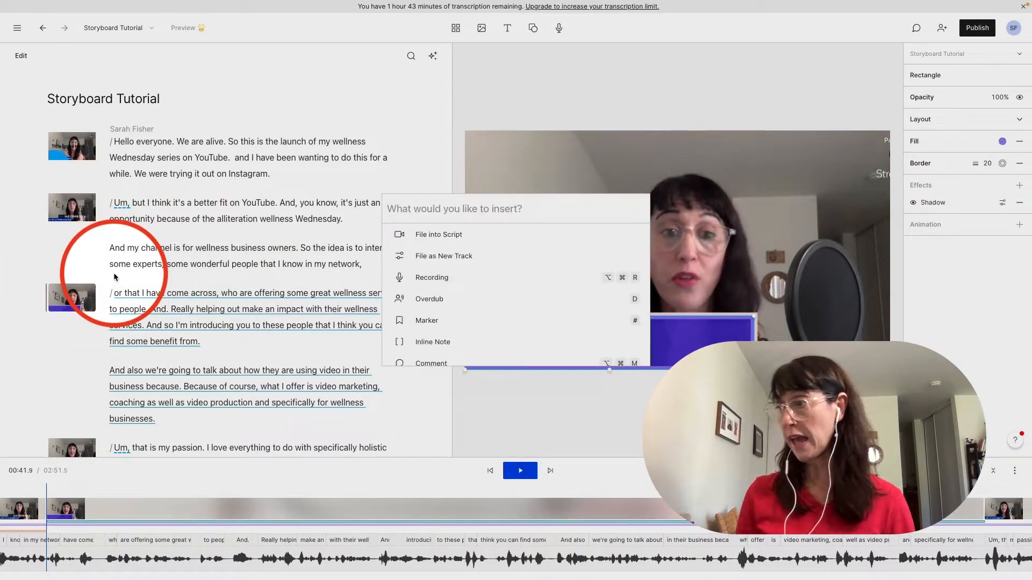
pyautogui.press('Down')
pyautogui.press('Down')
pyautogui.press('Down')
pyautogui.press('Down')
pyautogui.press('Down')
pyautogui.press('Down')
pyautogui.press('Down')
pyautogui.press('Down')
pyautogui.press('Down')
pyautogui.press('Down')
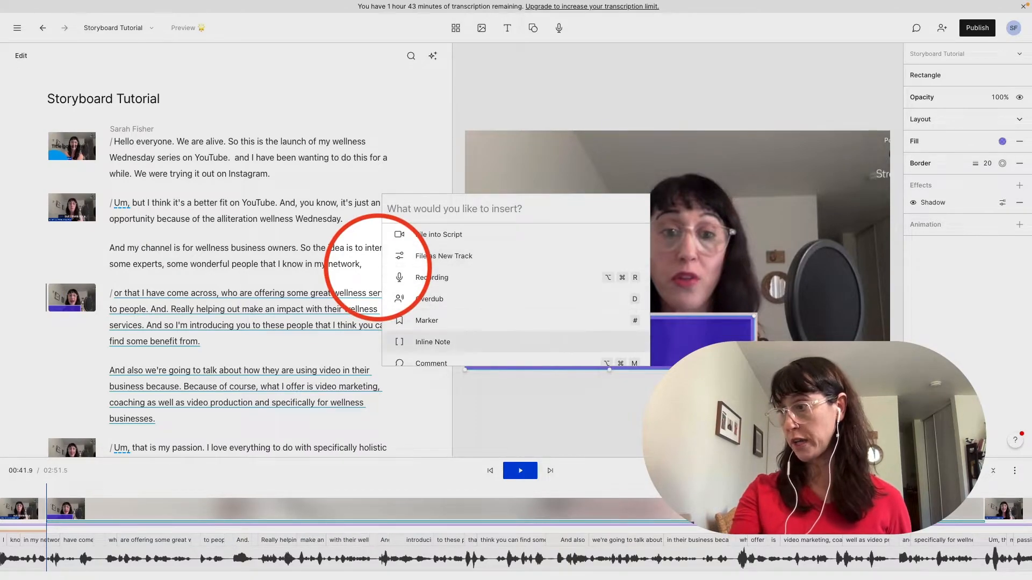
pyautogui.press('Down')
pyautogui.press('Up')
pyautogui.press('Up')
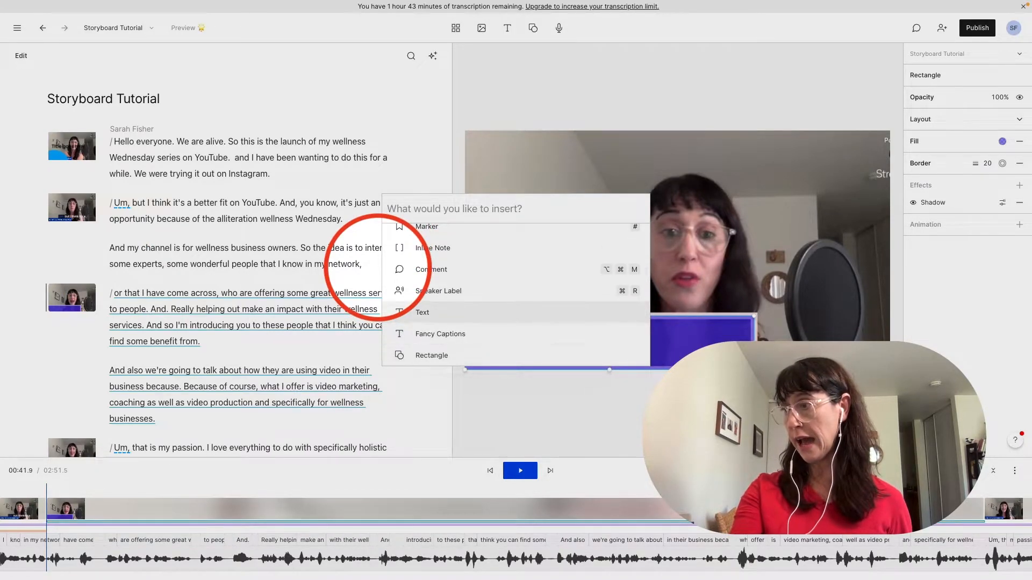
pyautogui.press('Return')
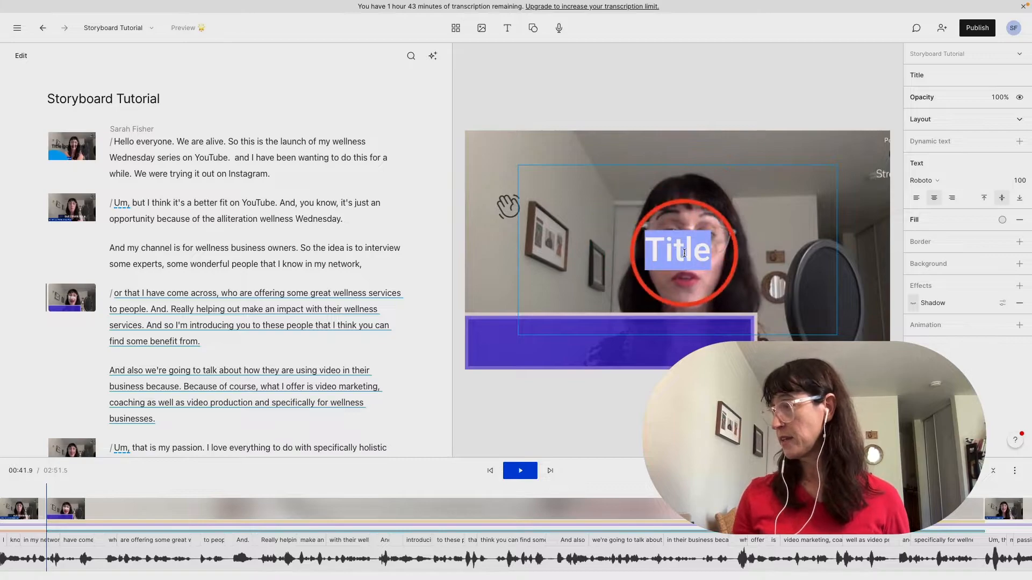
# Step: Move the new text onto the blue-violet bar and enter the presenter's full name followed by "Blue Lotus Films"
pyautogui.click(654, 288)
pyautogui.moveTo(672, 276); pyautogui.dragTo(503, 350)
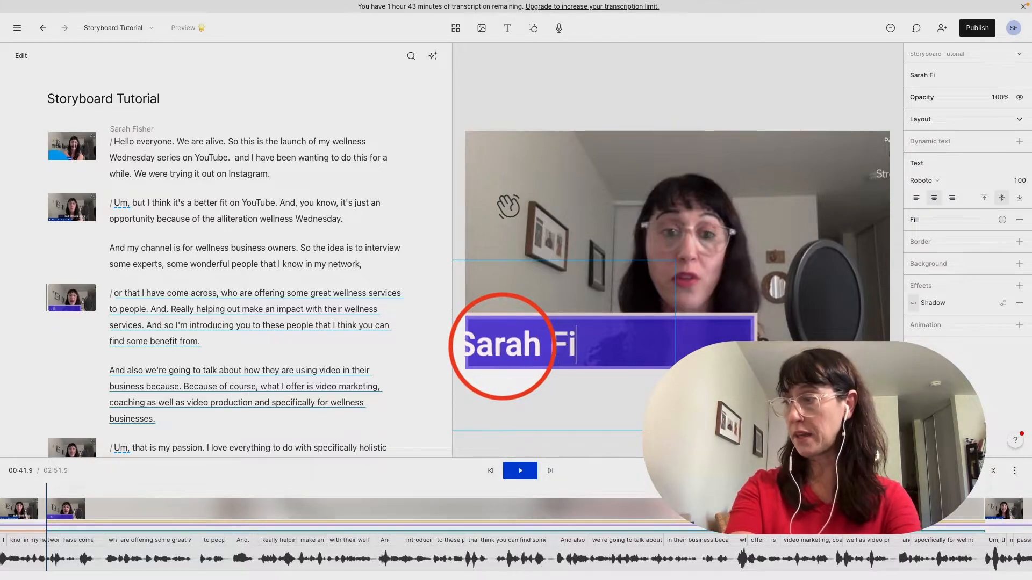
pyautogui.write('Lotus Films')
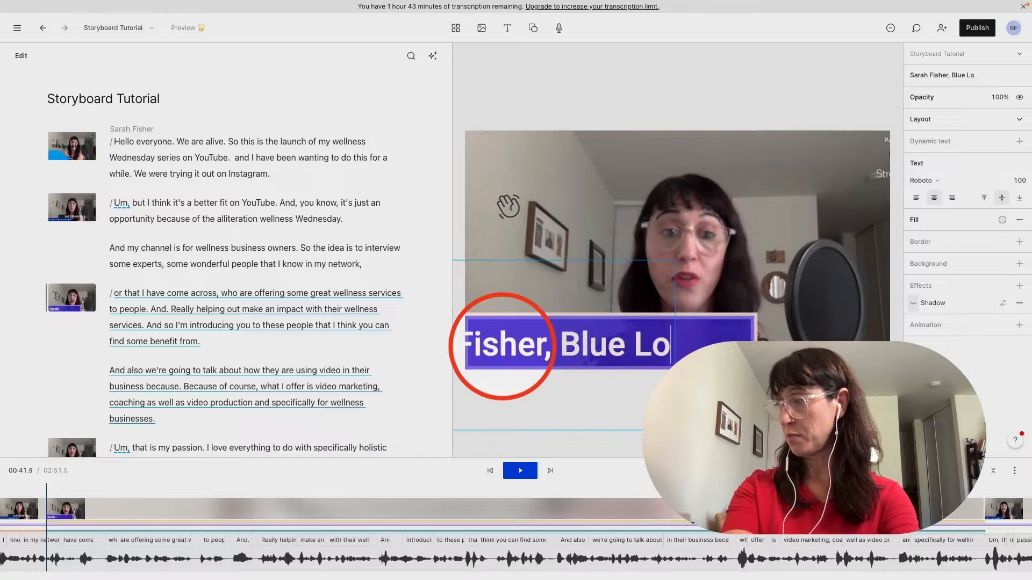
pyautogui.click(709, 299)
# Step: Set the name text size to 50 and adjust its box so the text sits centred within the bar
pyautogui.moveTo(594, 324); pyautogui.dragTo(686, 334)
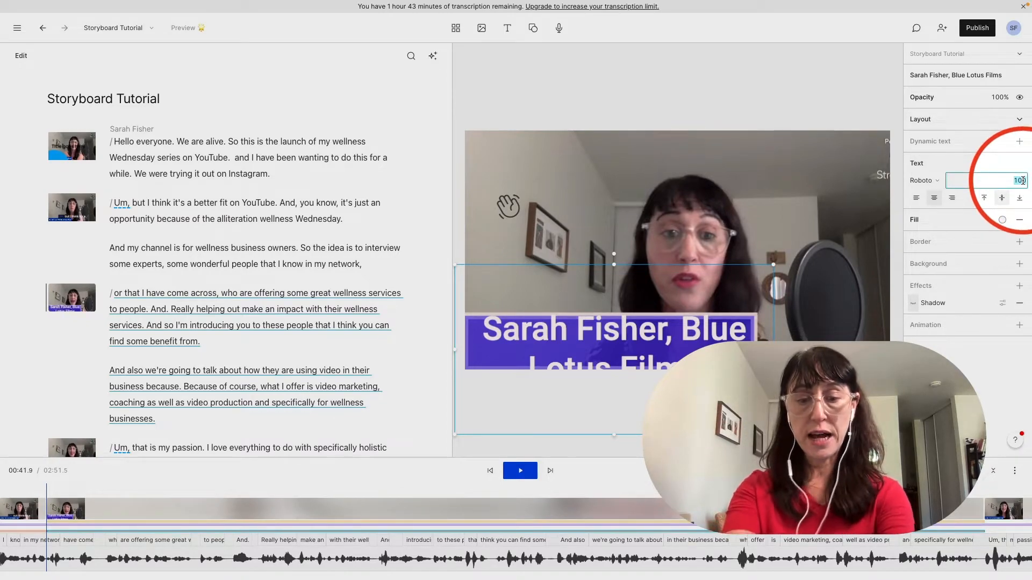
pyautogui.write('50')
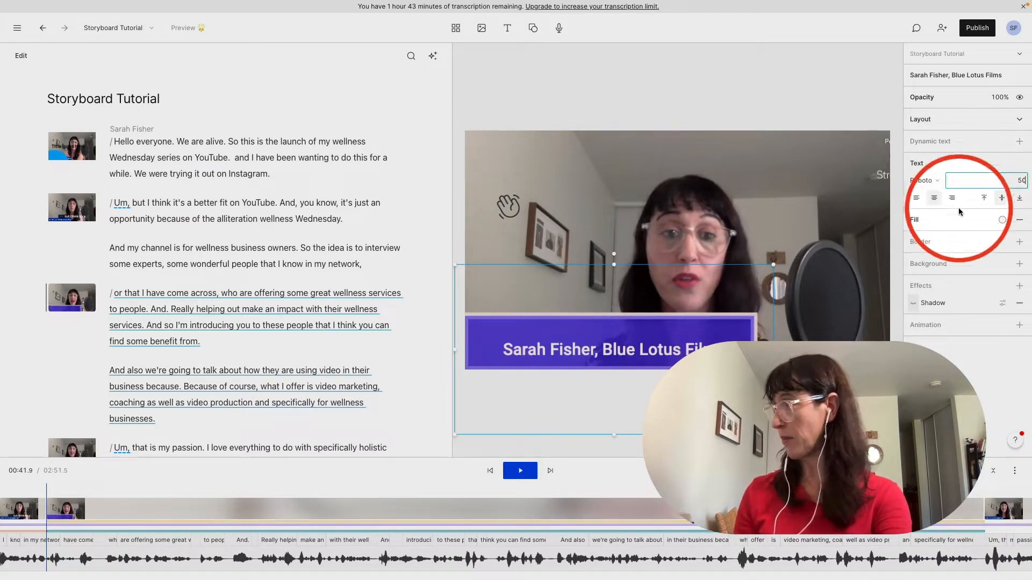
pyautogui.click(670, 349)
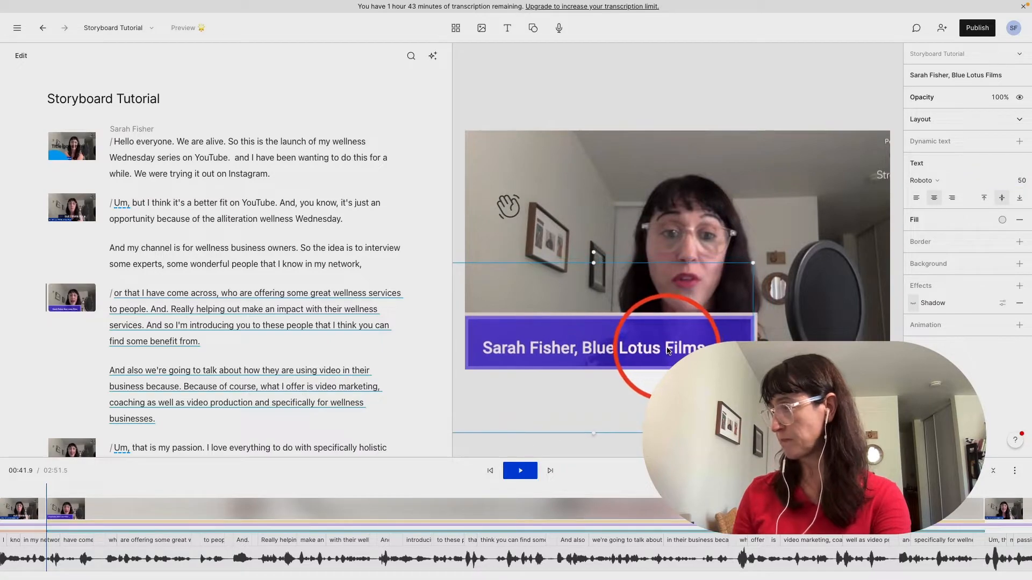
pyautogui.moveTo(756, 261); pyautogui.dragTo(763, 255)
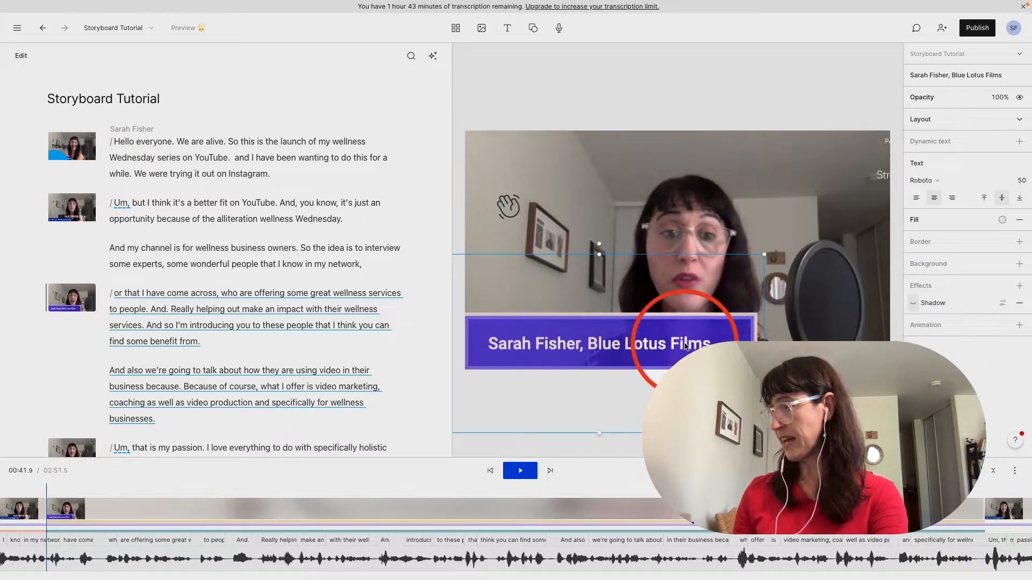
# Step: Play the third scene from its start to preview the new name bar
pyautogui.click(118, 293)
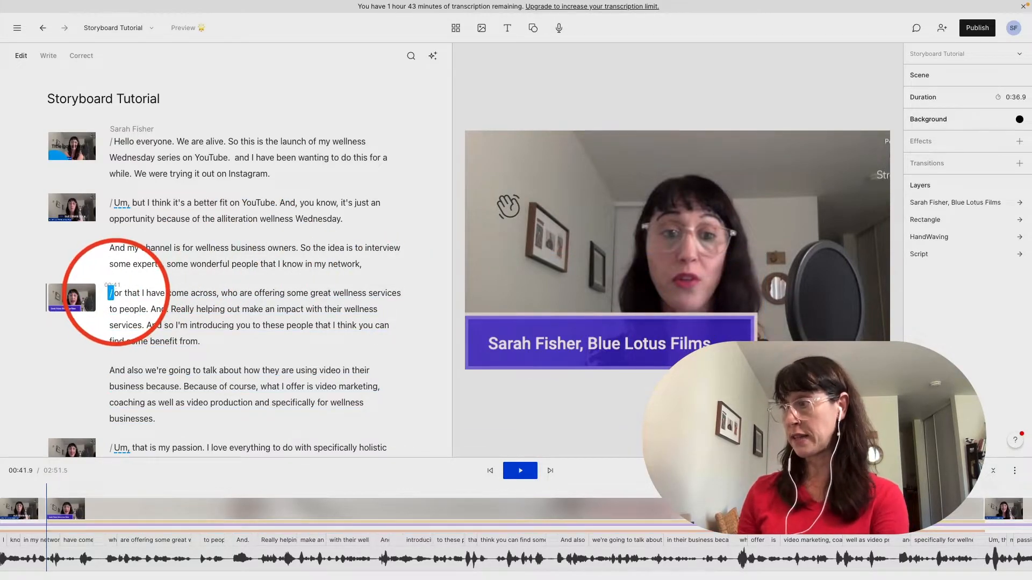
pyautogui.press('space')
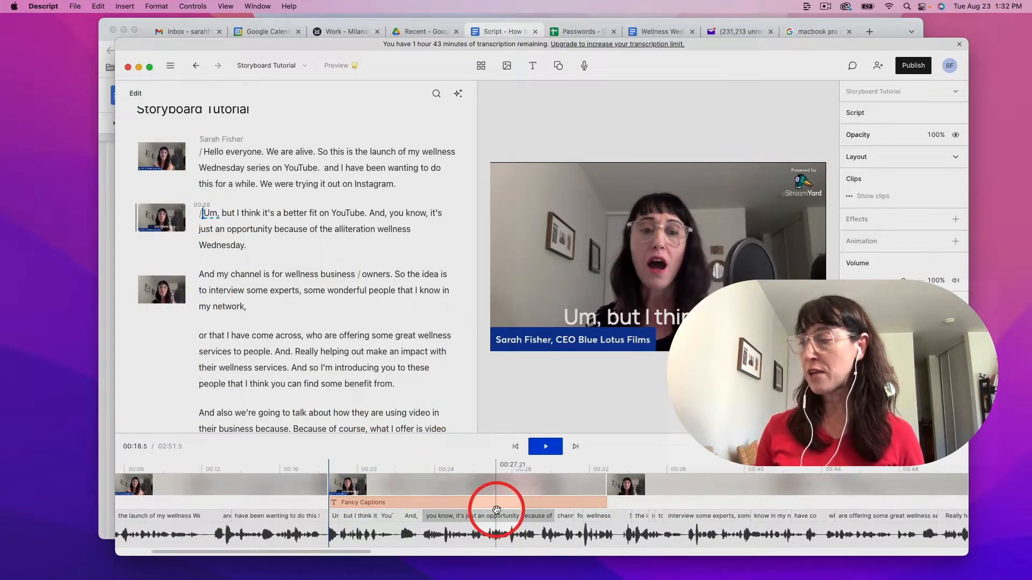
# Step: Extend the Fancy Captions scene on the timeline to end after "some wonderful", giving it a duration of 0:21.1
pyautogui.click(543, 469)
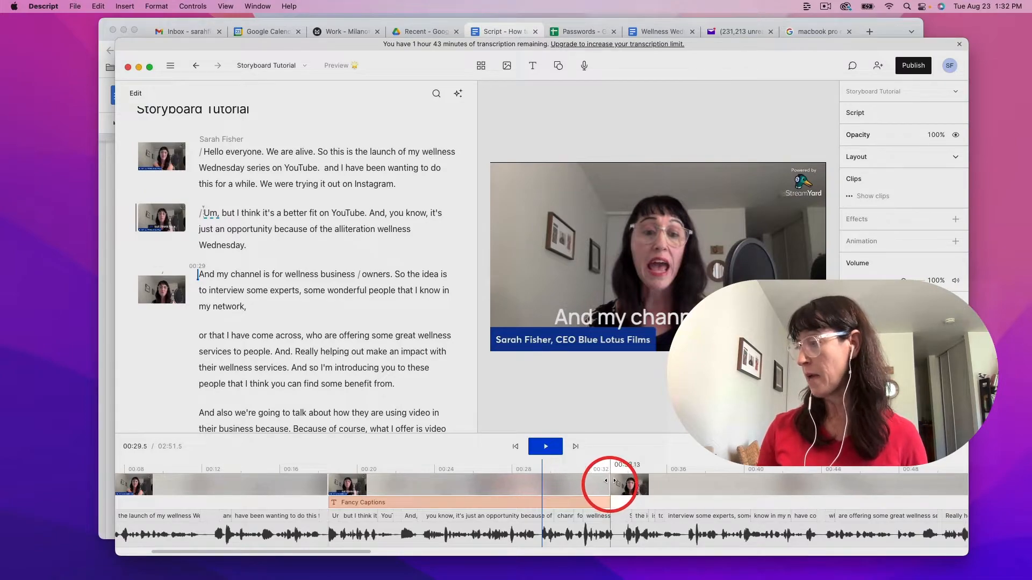
pyautogui.moveTo(630, 480); pyautogui.dragTo(704, 476)
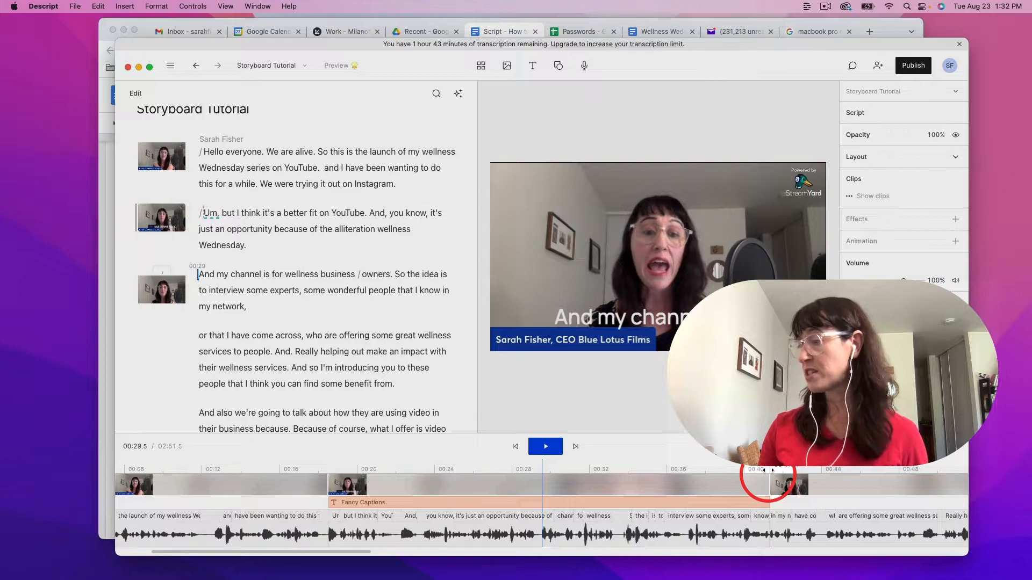
pyautogui.moveTo(768, 471); pyautogui.dragTo(769, 471)
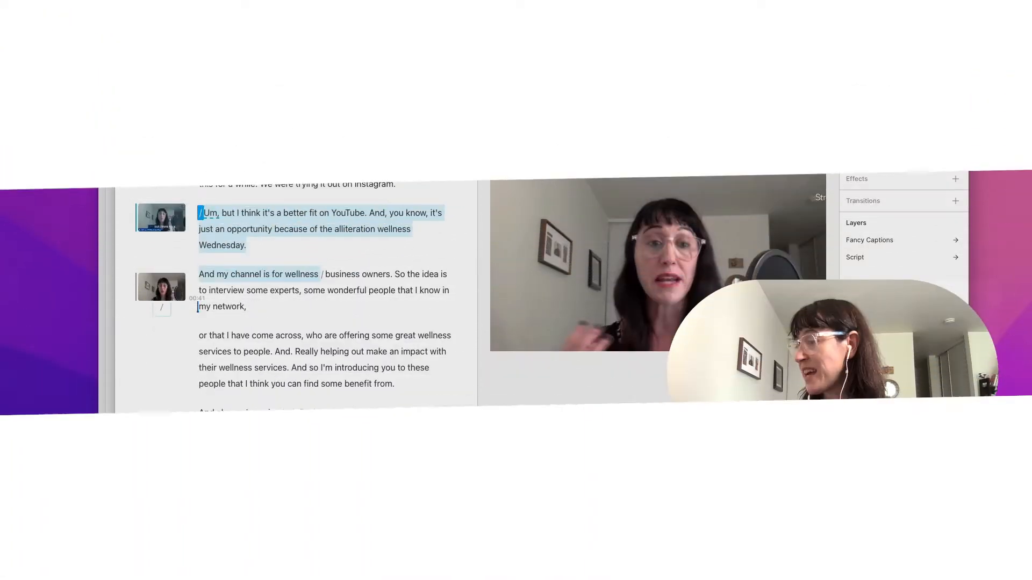
pyautogui.moveTo(643, 482); pyautogui.dragTo(734, 479)
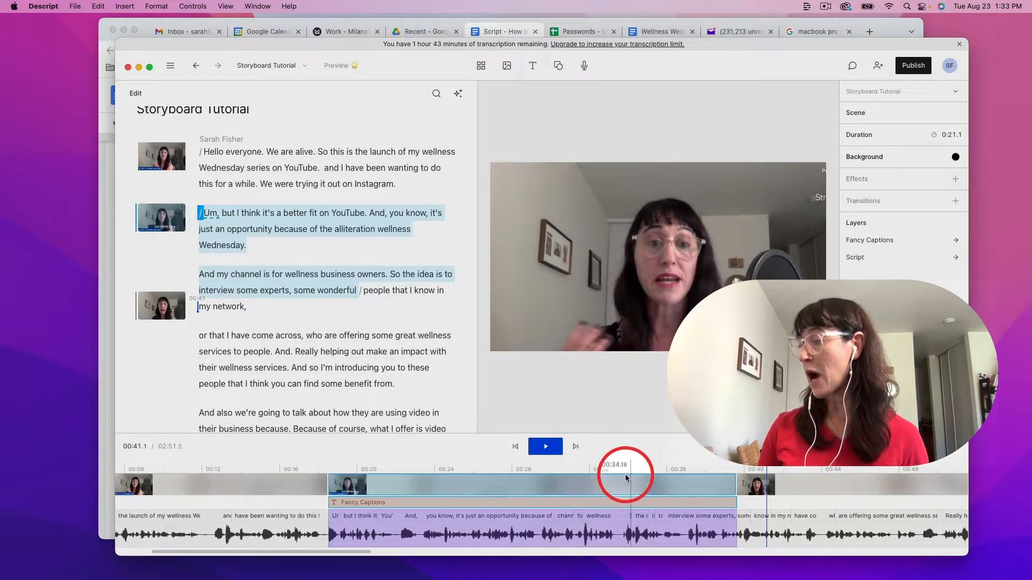
# Step: Try the Triangle blur effect on the script layer of the scene starting "people that I know", and remove it
pyautogui.moveTo(634, 463); pyautogui.dragTo(718, 465)
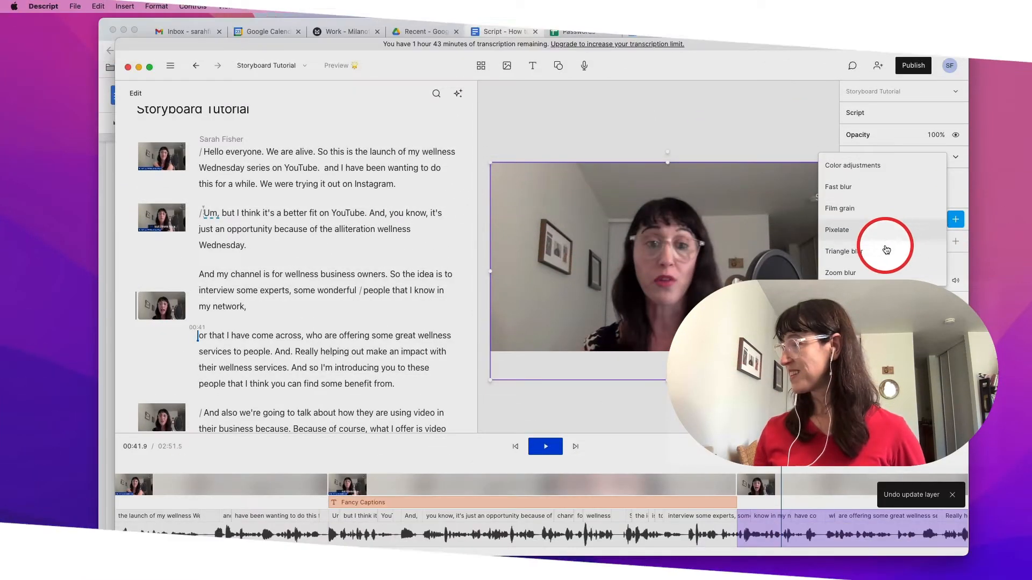
pyautogui.click(886, 250)
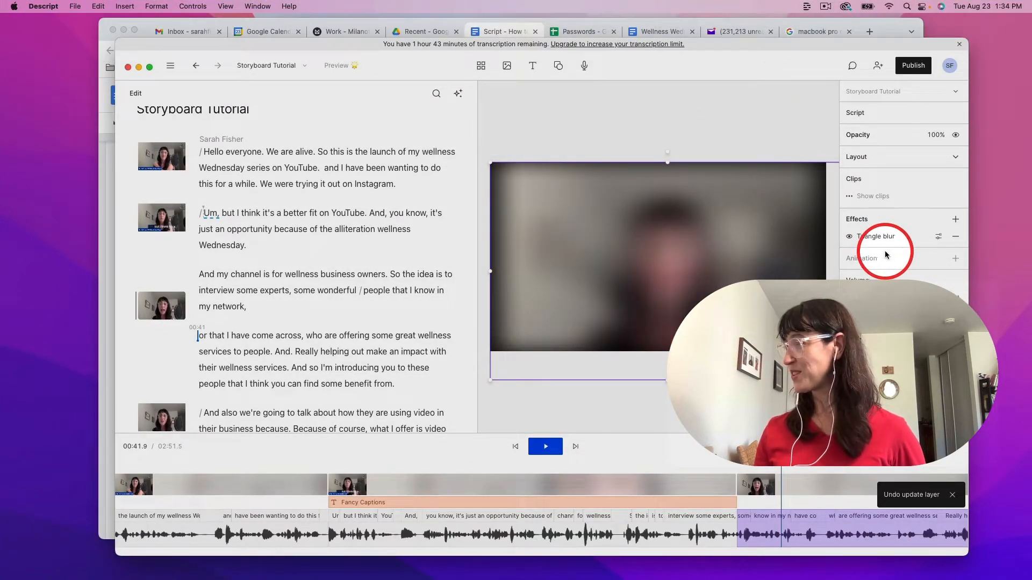
pyautogui.click(957, 237)
# Step: Add the Film grain and Fast blur effects to the script layer of the scene starting "people that I know"
pyautogui.click(954, 220)
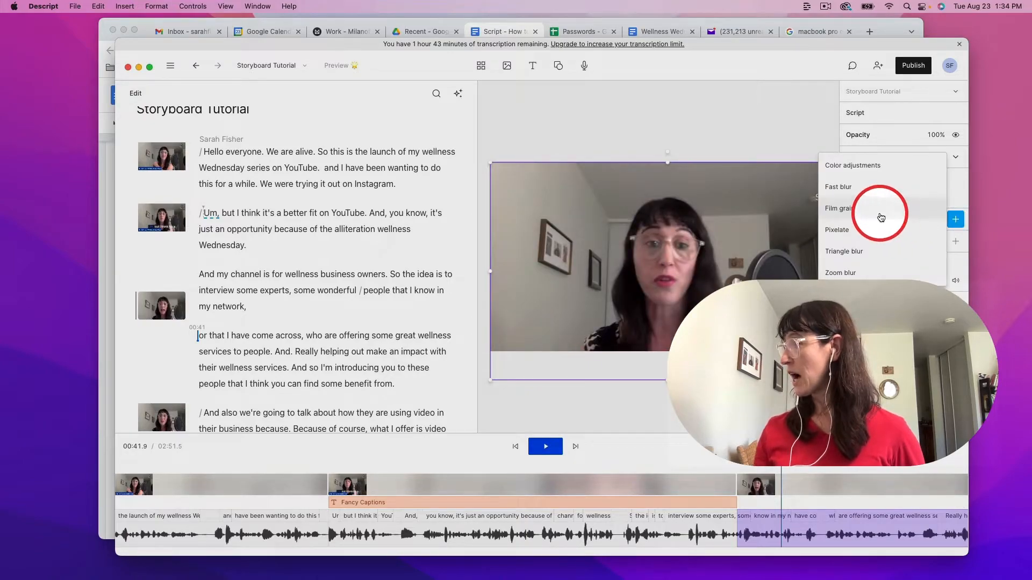
pyautogui.click(877, 215)
pyautogui.click(956, 219)
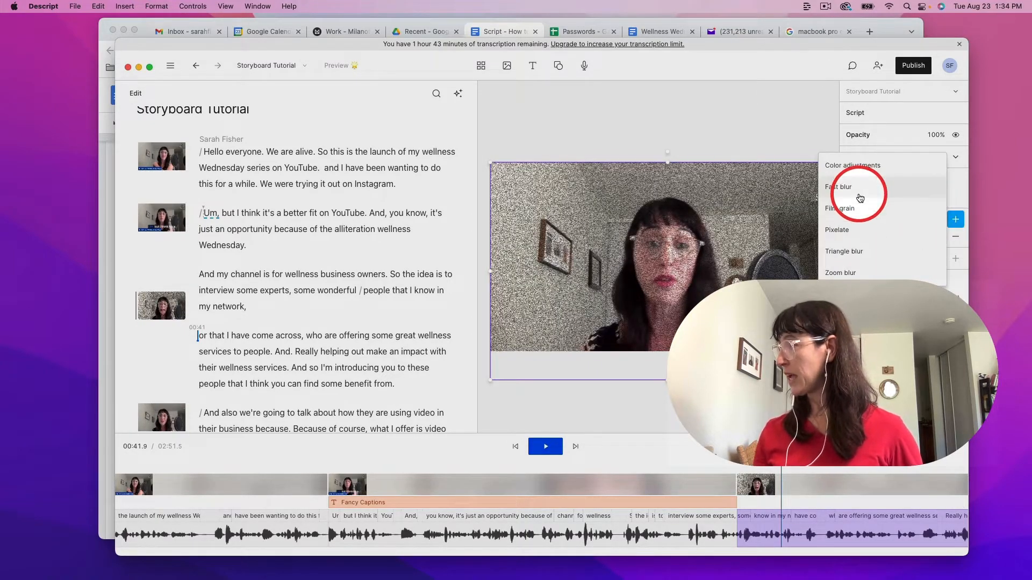
pyautogui.click(867, 190)
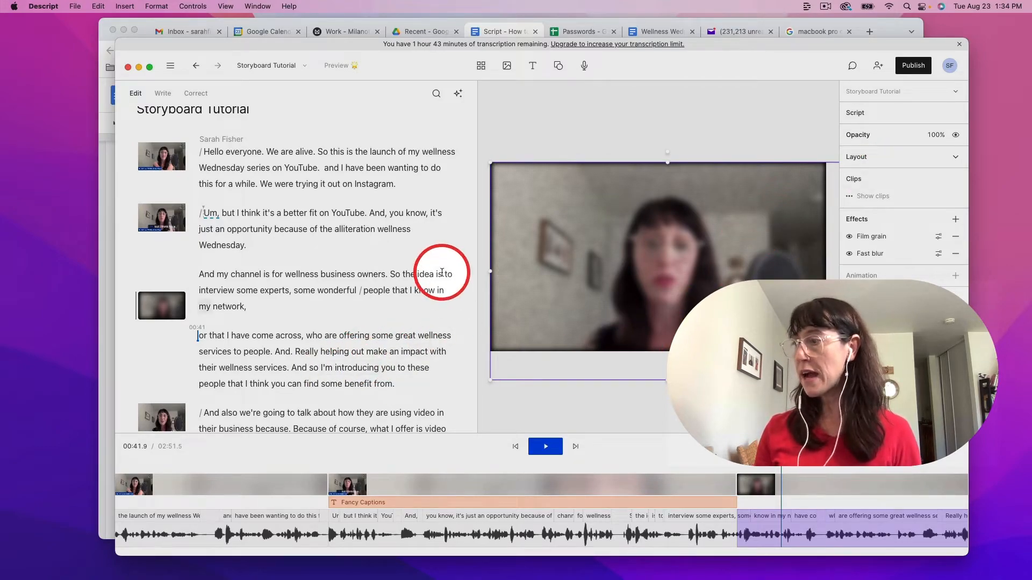
# Step: Start a new scene in the transcript before "So I'm gonna go ahead and bring her in"
pyautogui.click(200, 412)
pyautogui.scroll(-3, 217, 428)
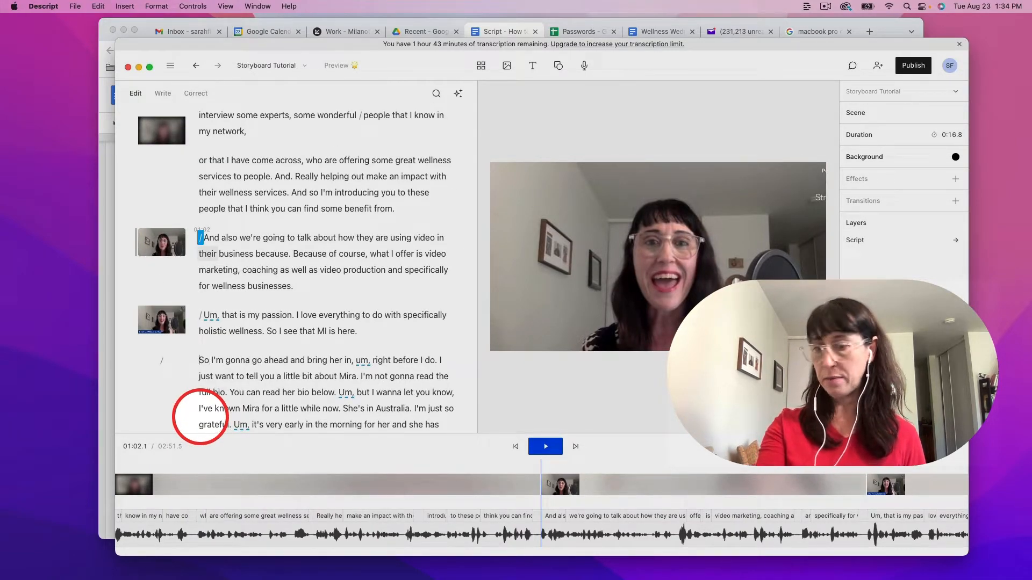
pyautogui.write('/')
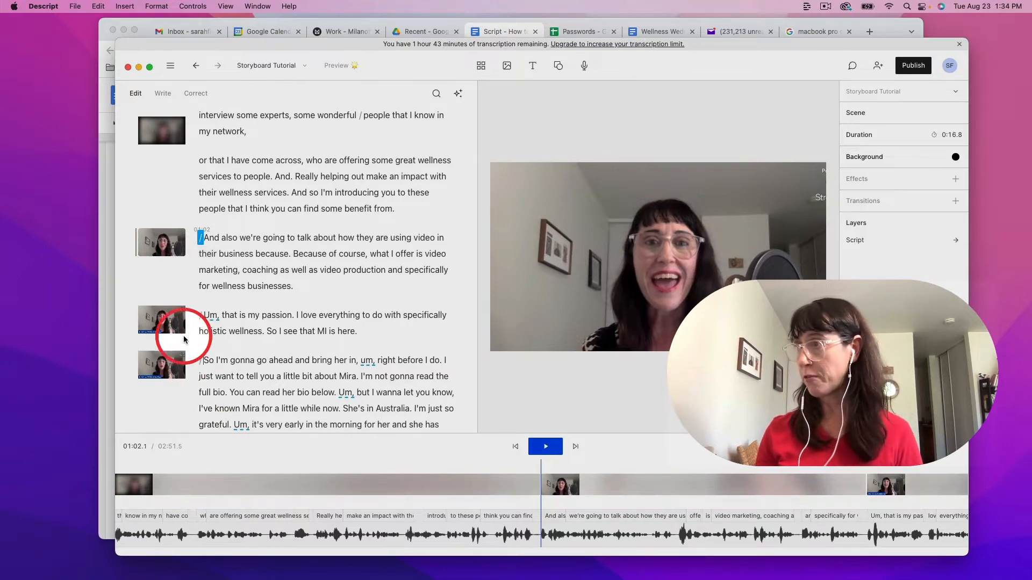
# Step: Search the stock footage for "people at office" and add the smiling office coworkers clip to the scene starting "And also we're going to talk"
pyautogui.click(507, 66)
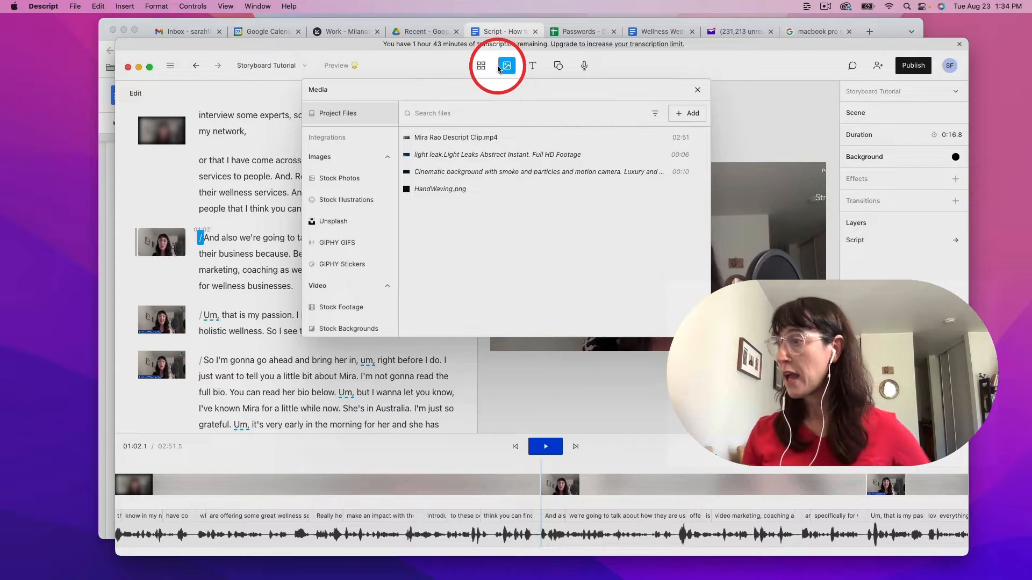
pyautogui.click(338, 185)
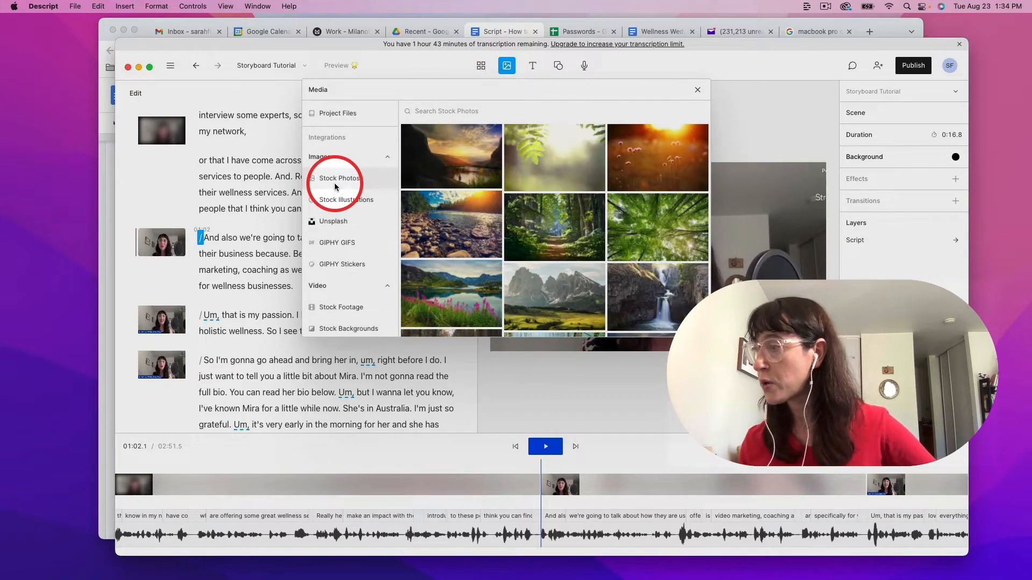
pyautogui.click(355, 231)
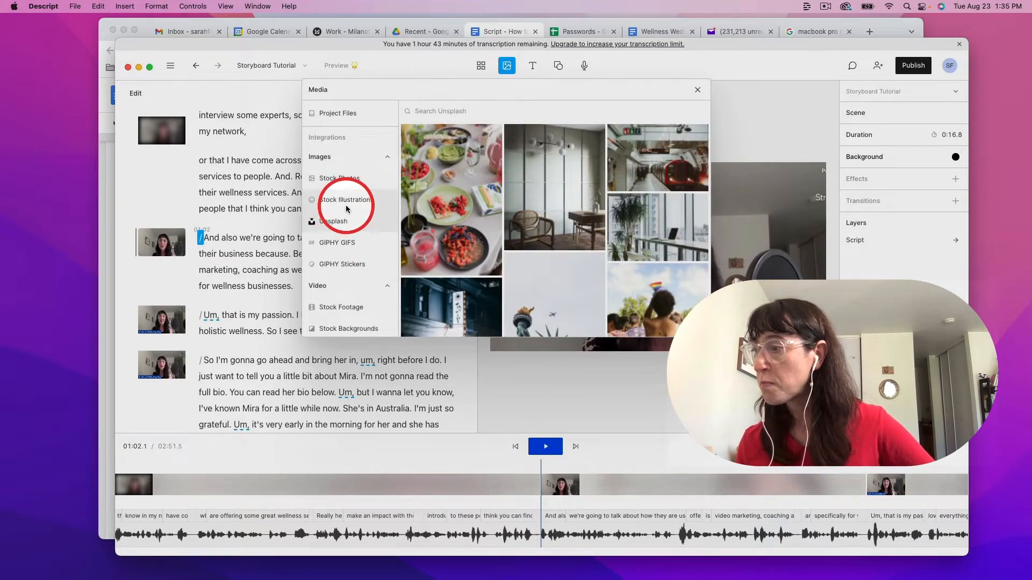
pyautogui.click(353, 314)
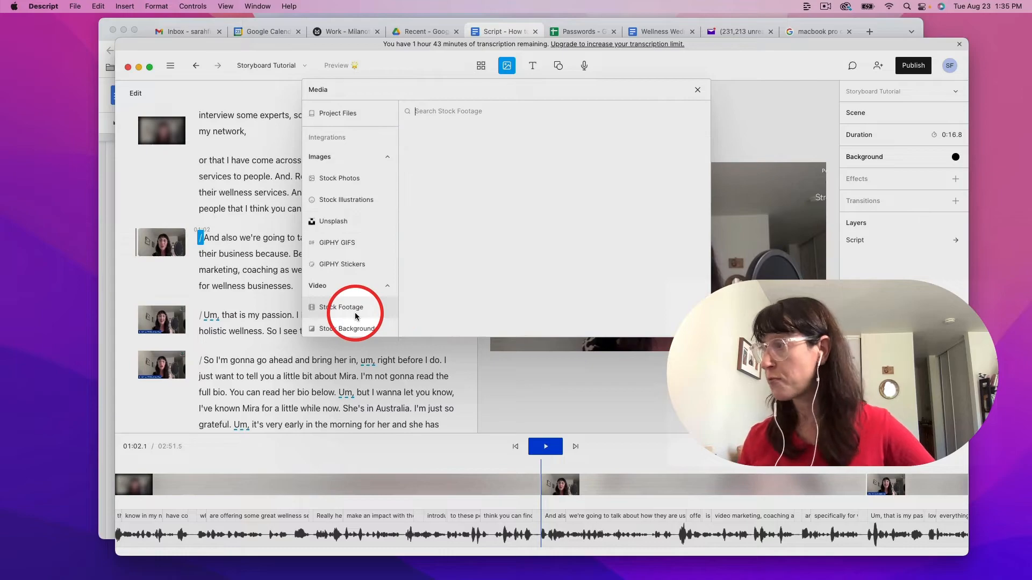
pyautogui.click(486, 111)
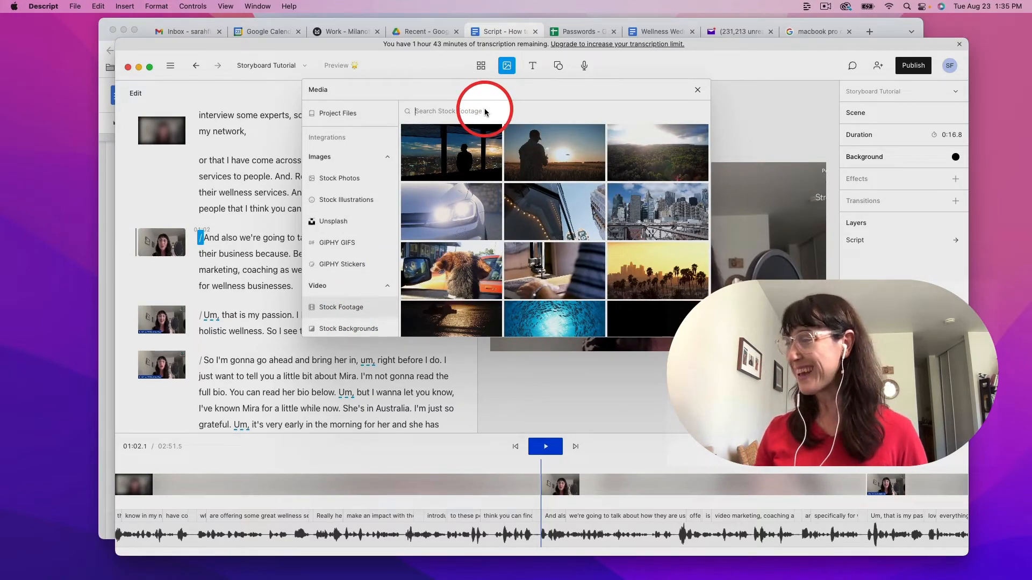
pyautogui.write('people at office')
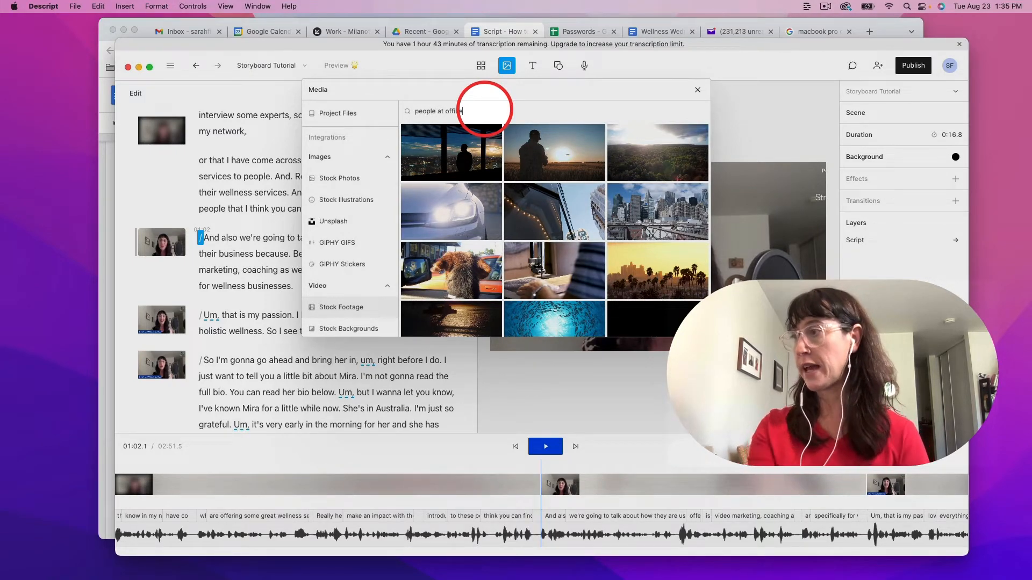
pyautogui.press('Return')
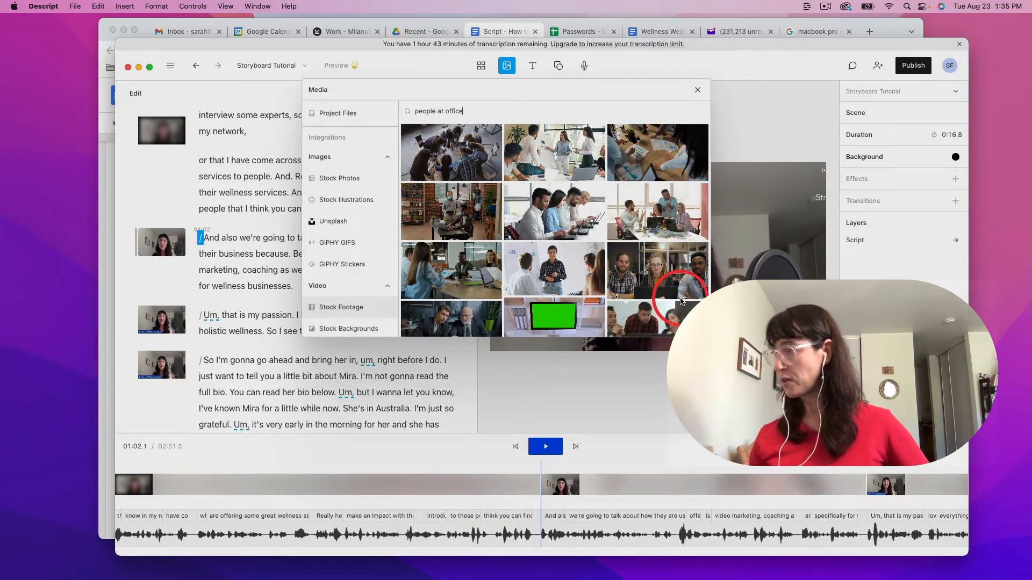
pyautogui.click(665, 289)
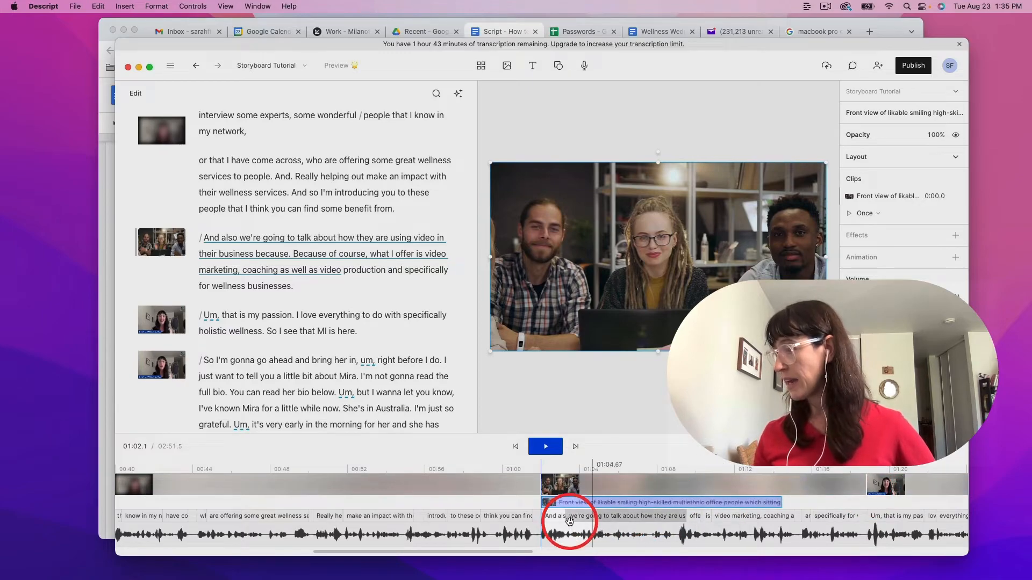
# Step: Play the scene from "video marketing" past the end of the stock clip to preview the return to the presenter
pyautogui.click(780, 501)
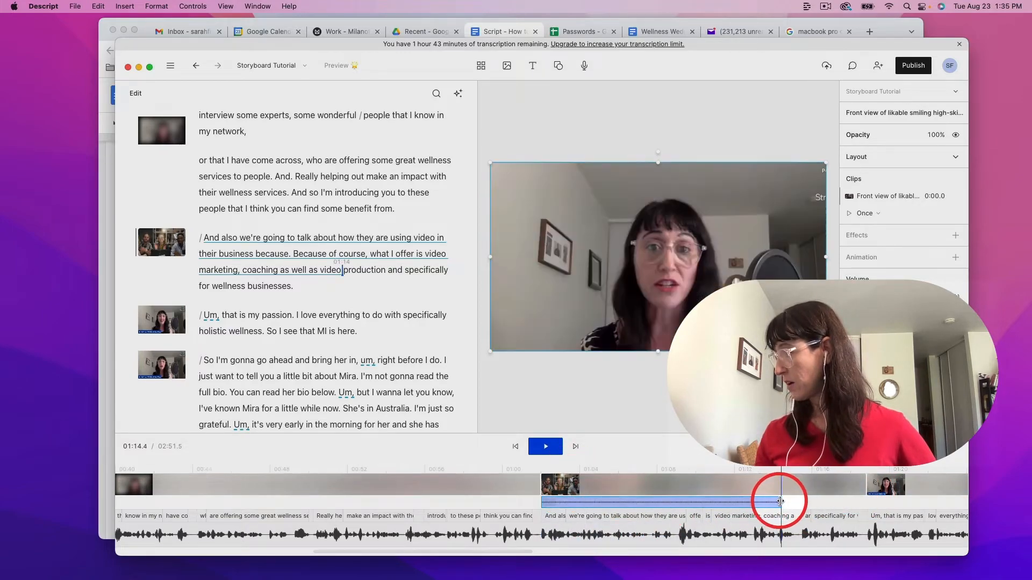
pyautogui.click(721, 465)
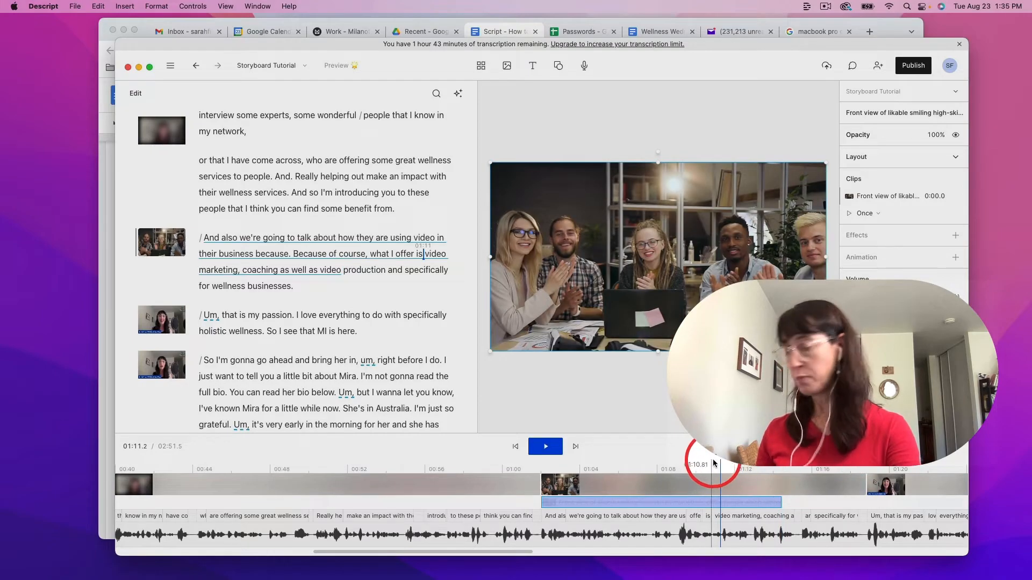
pyautogui.press('space')
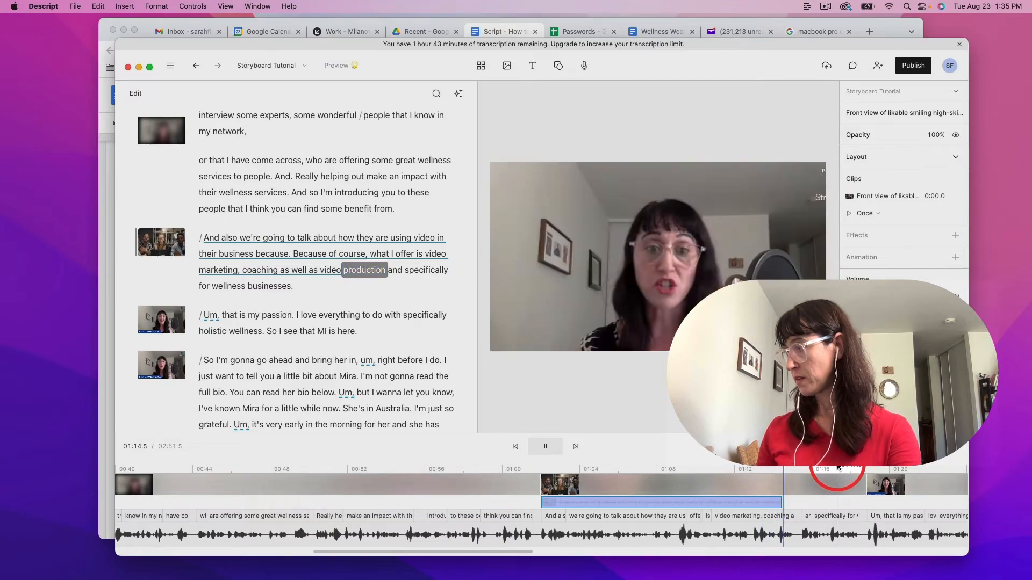
pyautogui.press('space')
# Step: Place the playhead after "Um," in the "that is my passion" scene and browse the GIPHY stickers for "people at office"
pyautogui.click(867, 466)
pyautogui.click(874, 466)
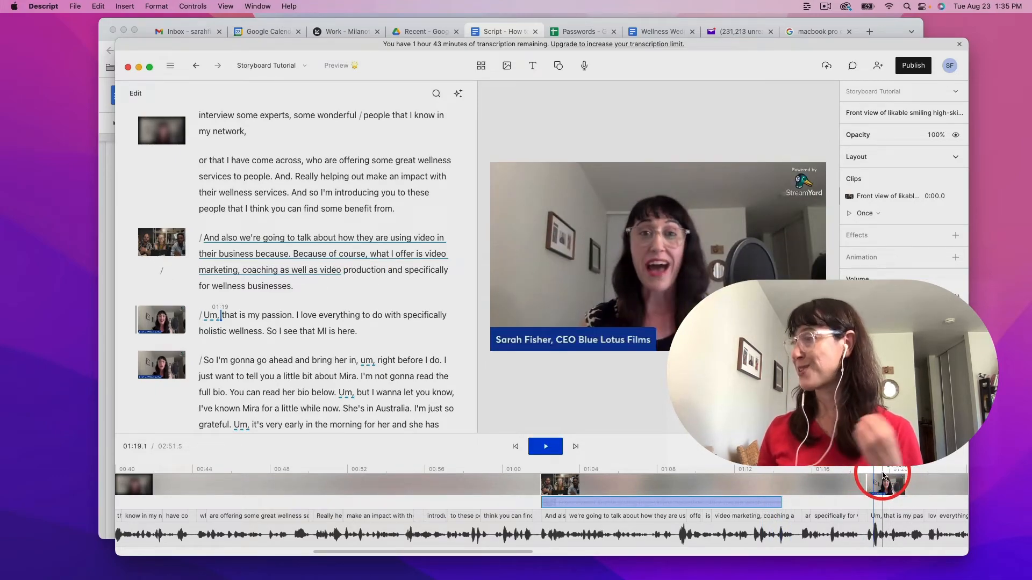
pyautogui.click(485, 66)
pyautogui.click(345, 324)
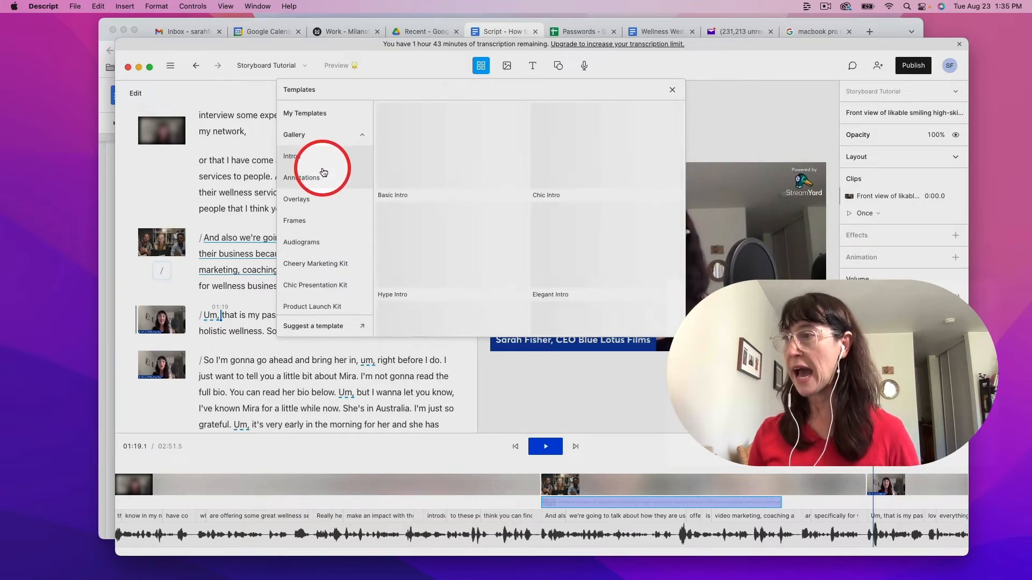
pyautogui.click(508, 66)
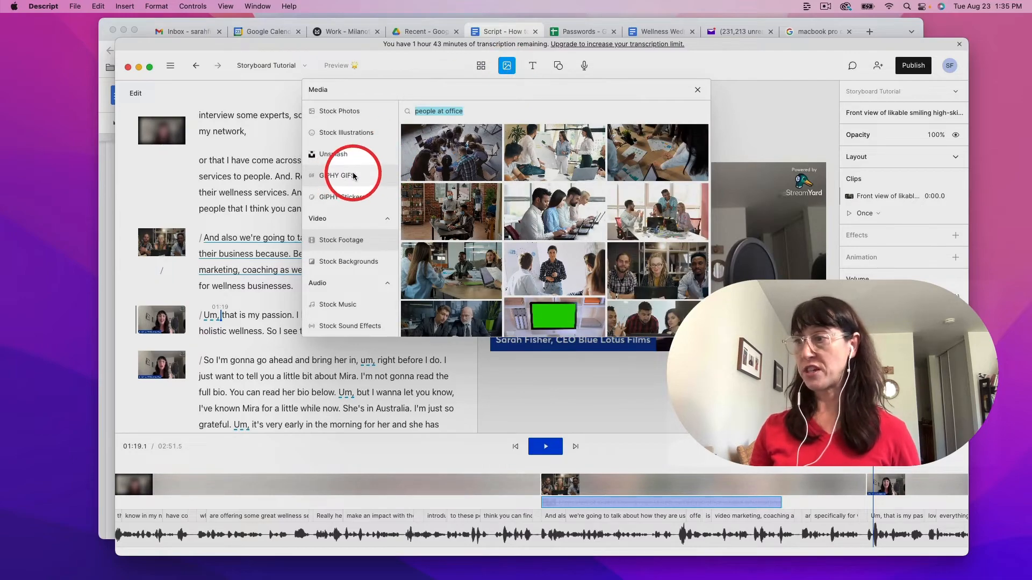
pyautogui.click(347, 201)
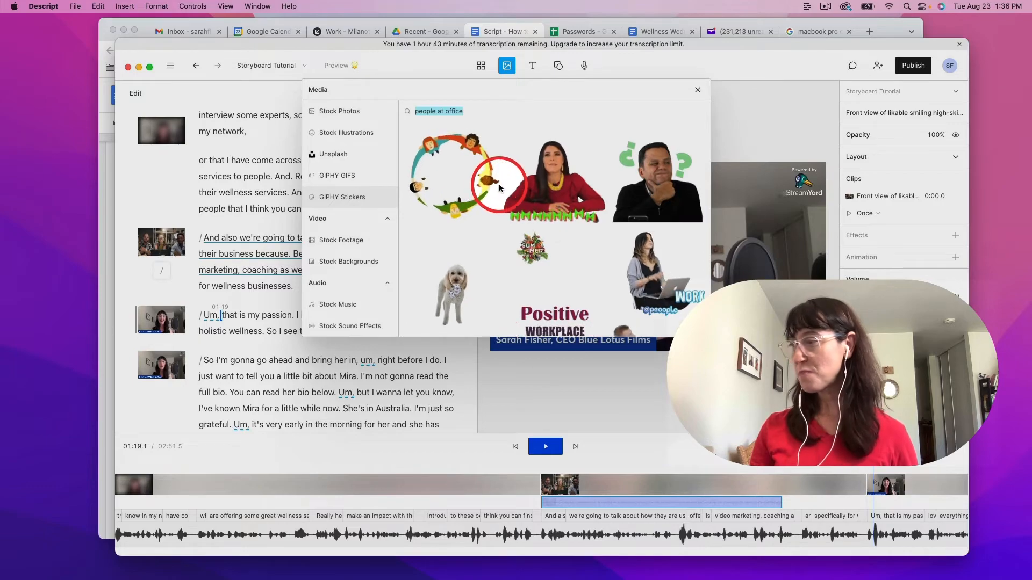